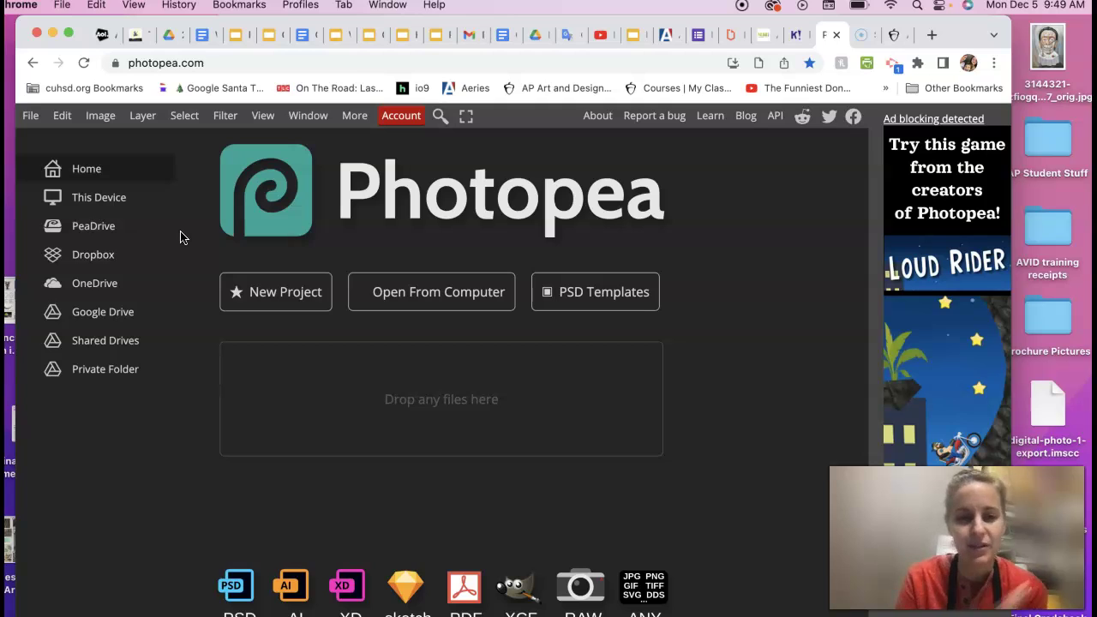
Choose Open From Computer on Photopea's start page to show the macOS file dialog.
left_click(175, 189)
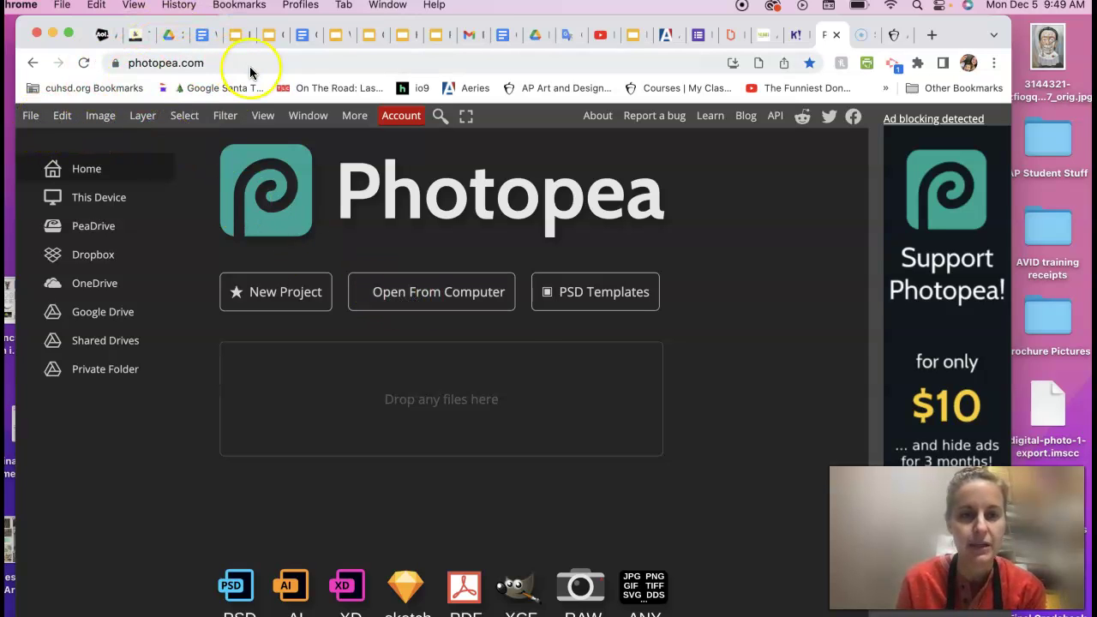
Open IMG_1512.JPG from the Desktop's Helpful art class images folder.
left_click(465, 296)
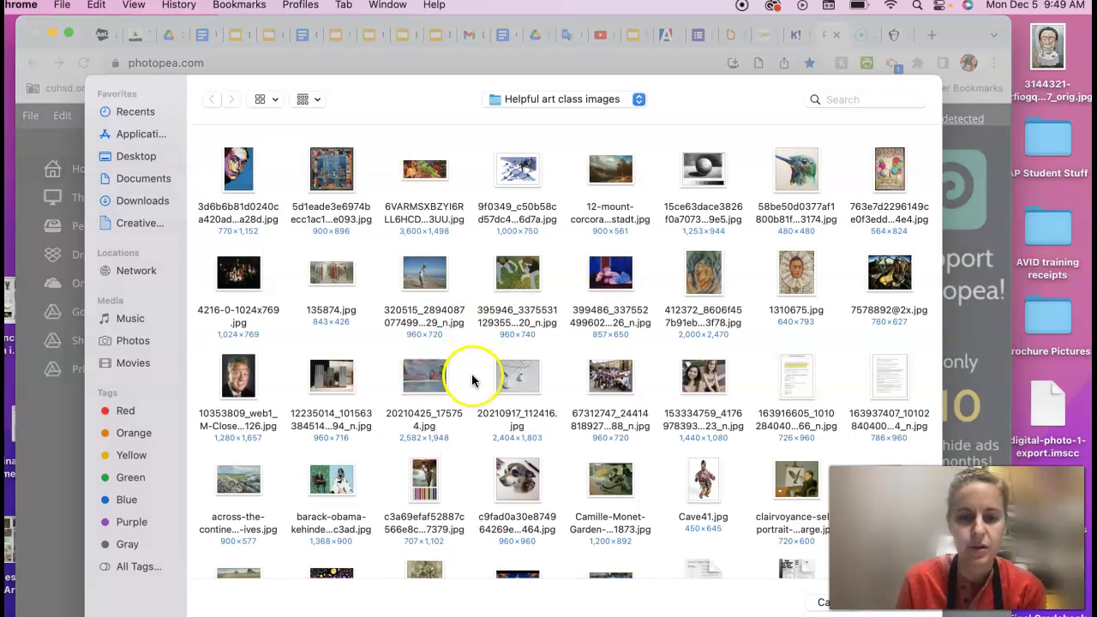
left_click(138, 157)
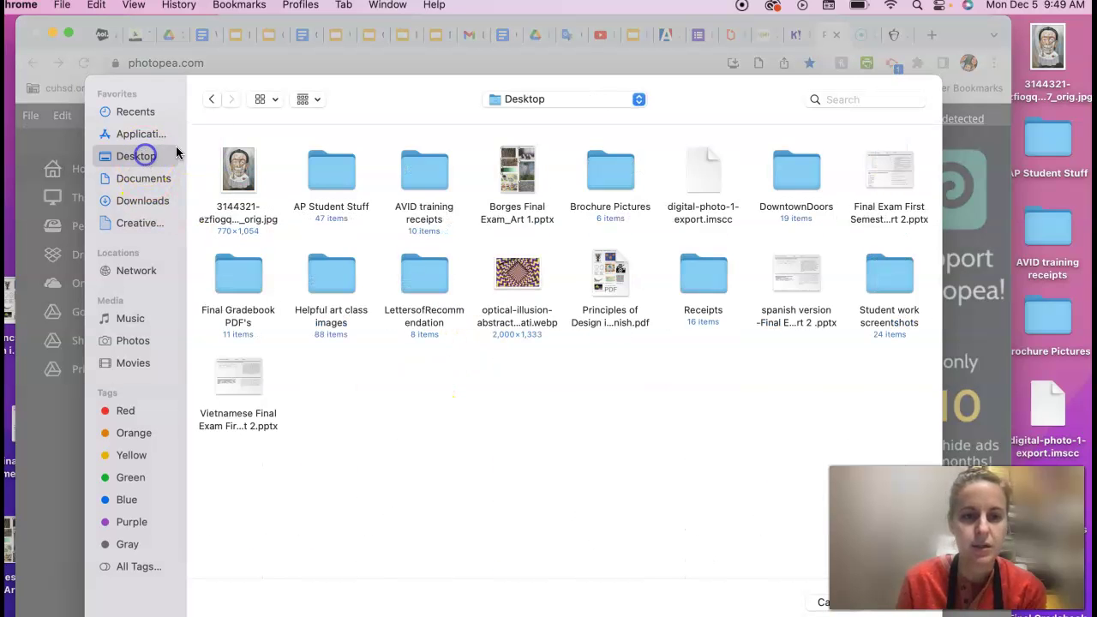
left_click(338, 272)
double_click(339, 272)
scroll(455, 368, "down", 3)
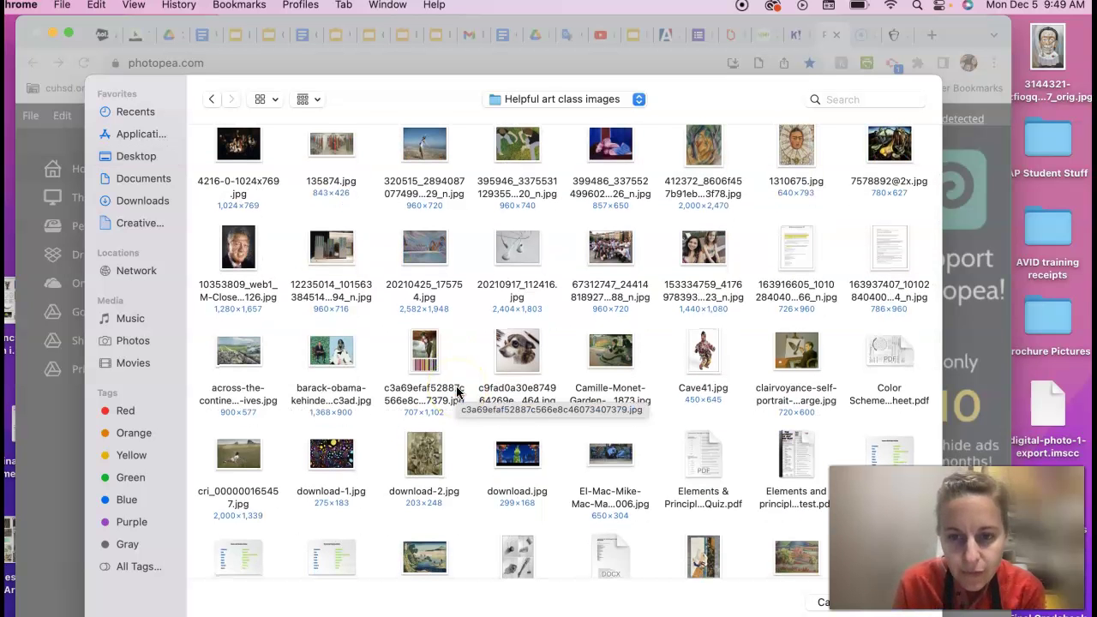
scroll(455, 389, "down", 4)
scroll(454, 390, "down", 2)
left_click(708, 265)
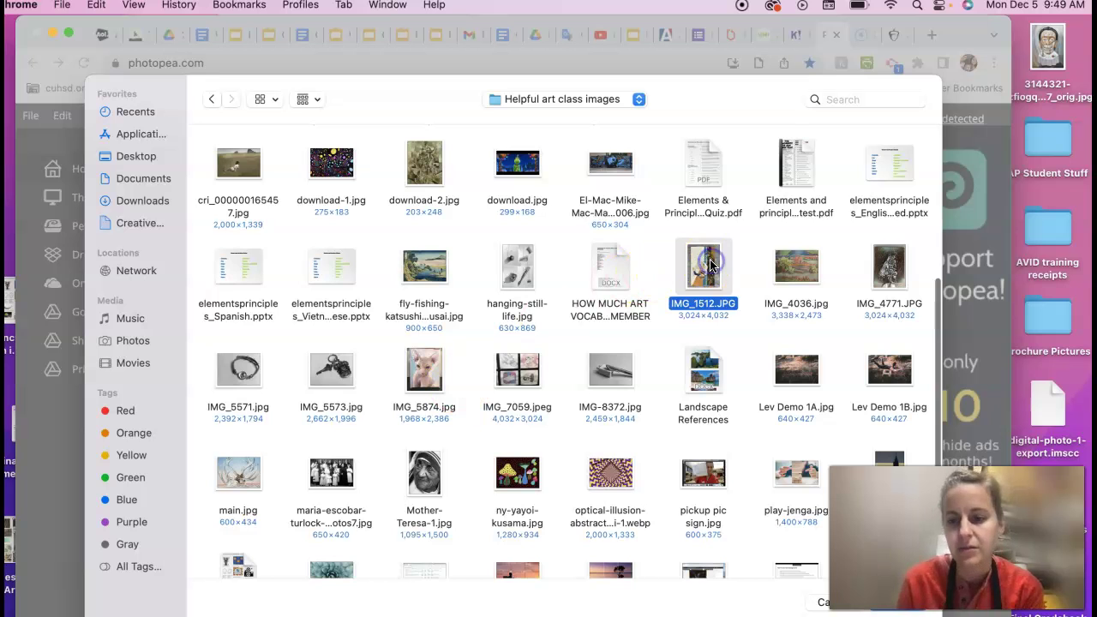
double_click(709, 265)
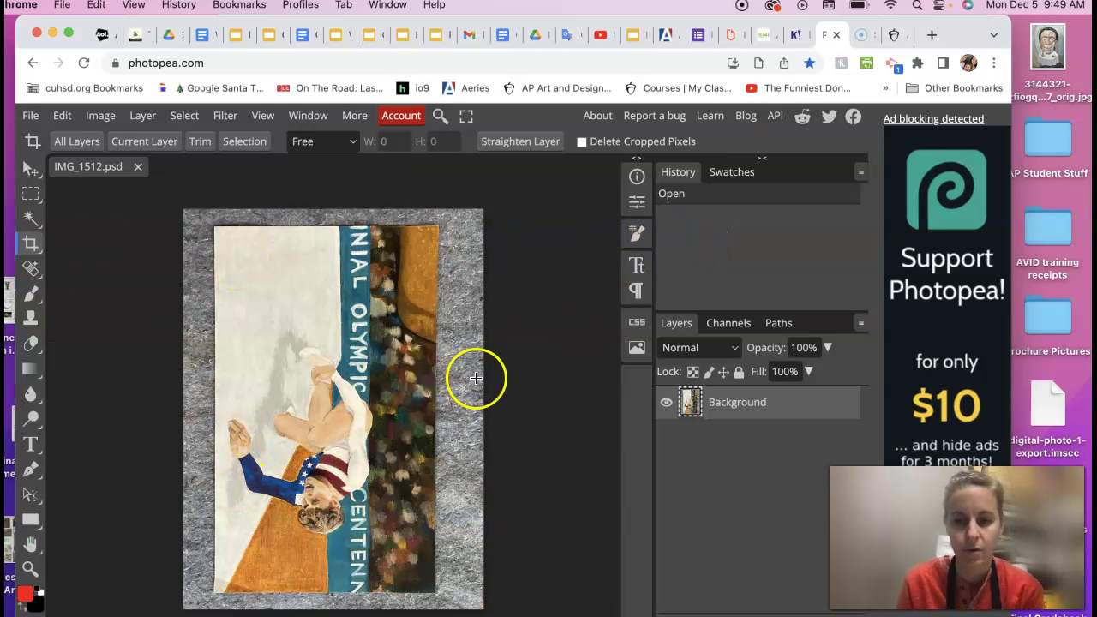
Rotate the whole image 90° with Image > Transform so the painting is upright.
left_click(100, 117)
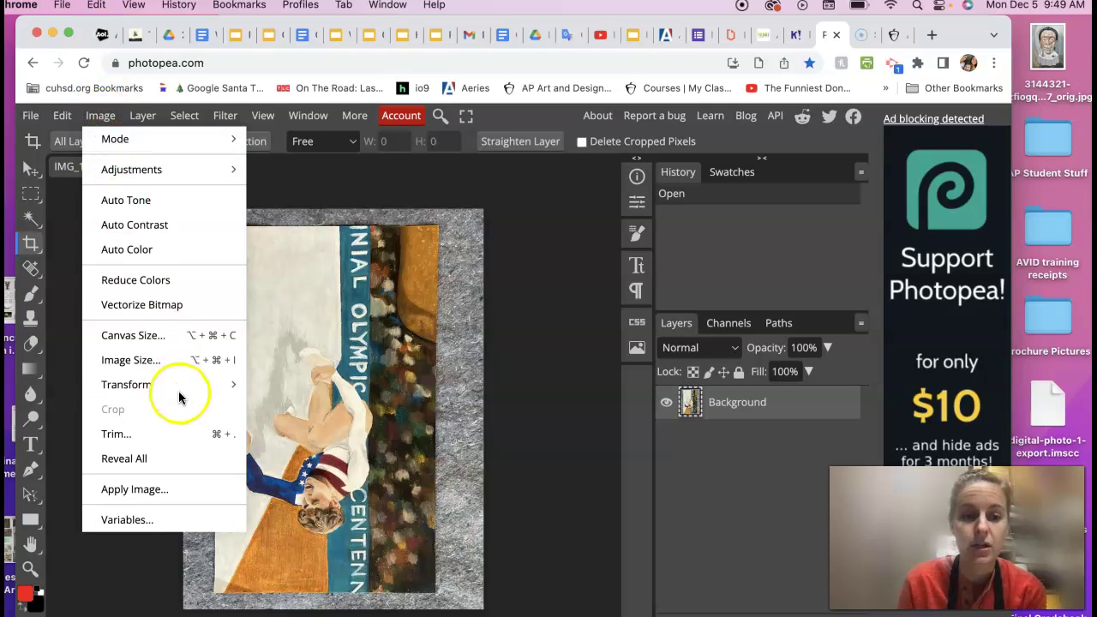
mouse_move(126, 384)
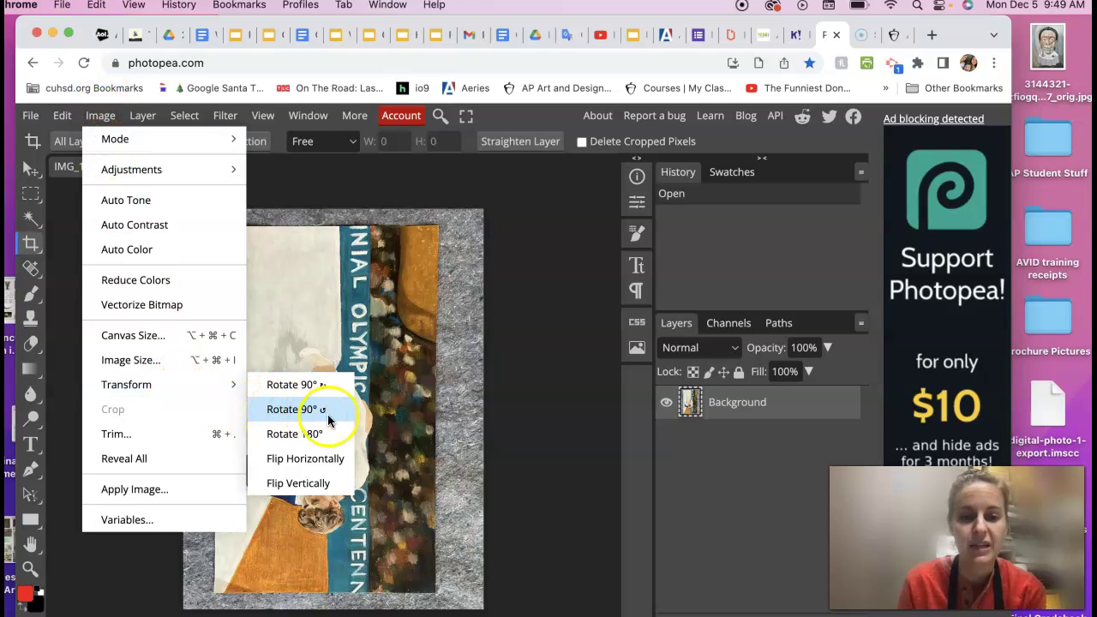
left_click(327, 415)
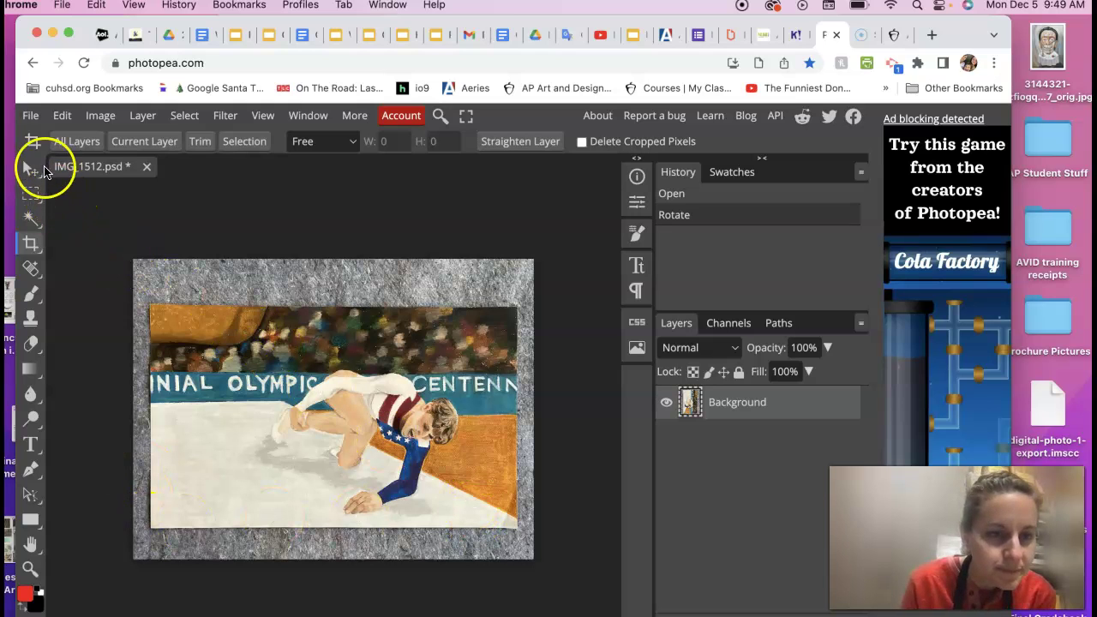
Crop the image to the painting's edges, trimming the grey felt border.
left_click(31, 244)
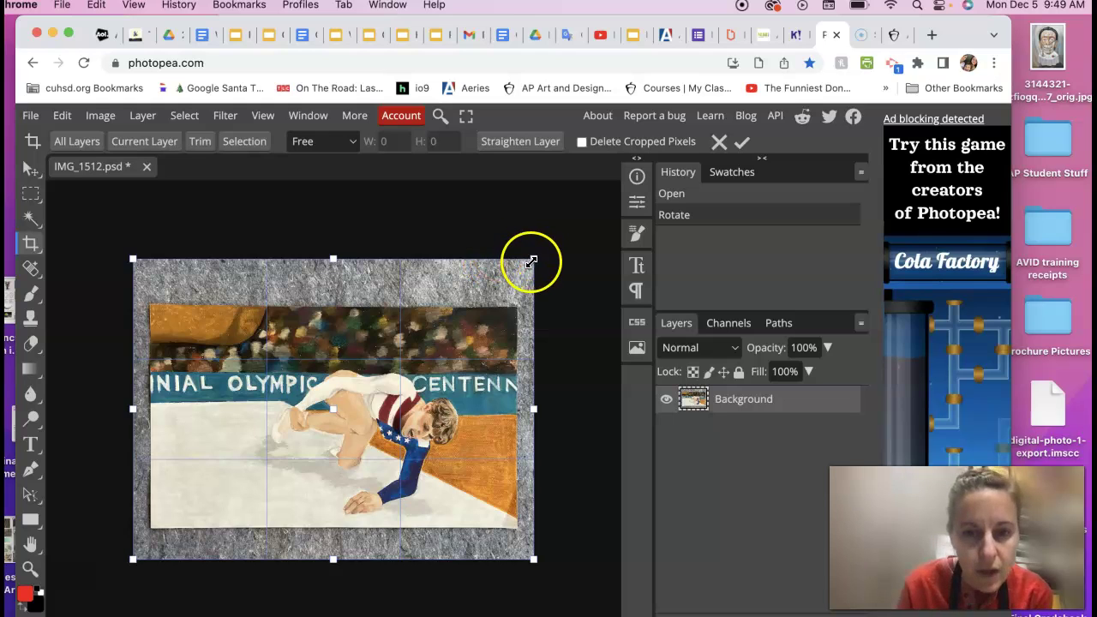
left_click_drag(531, 257, 520, 306)
left_click_drag(133, 559, 149, 528)
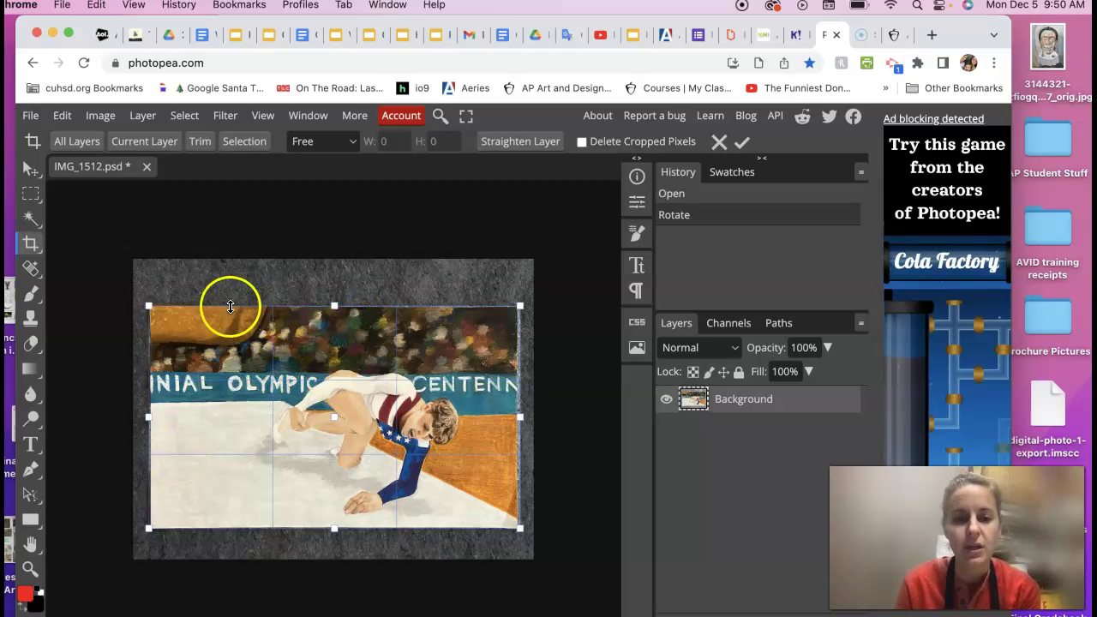
left_click(744, 143)
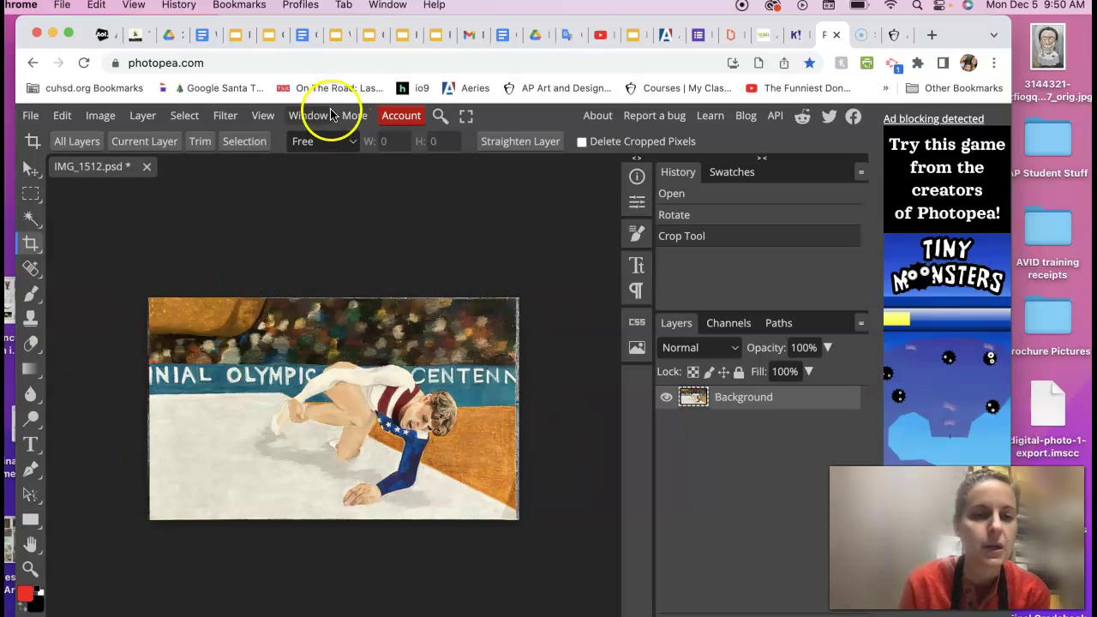
Distort the painting's corner and side handles until its top and sides are straight.
left_click(70, 119)
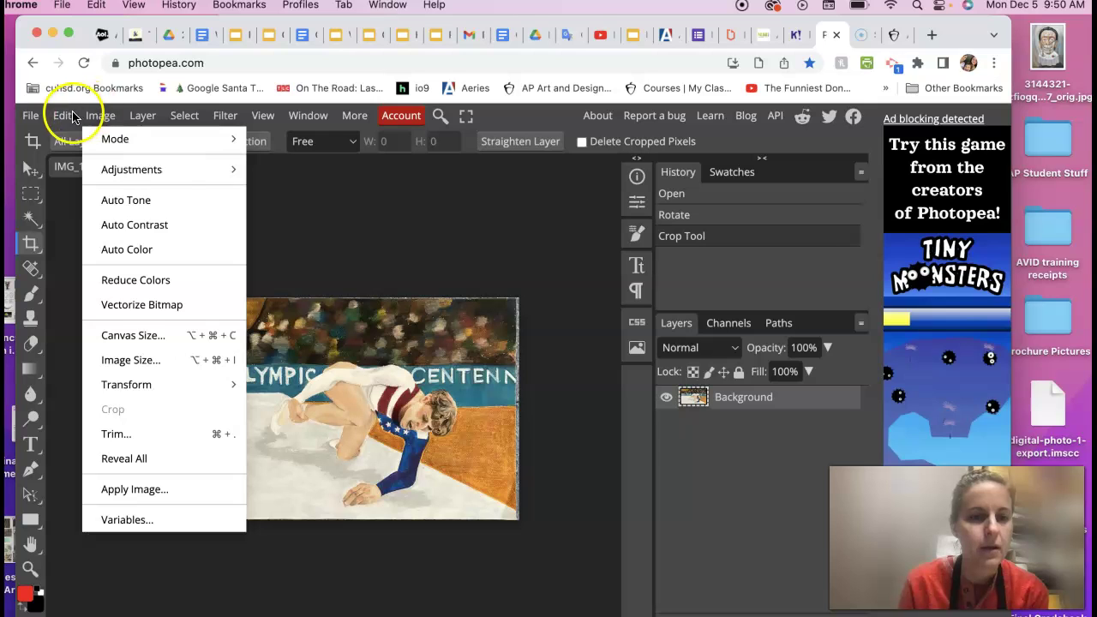
mouse_move(94, 507)
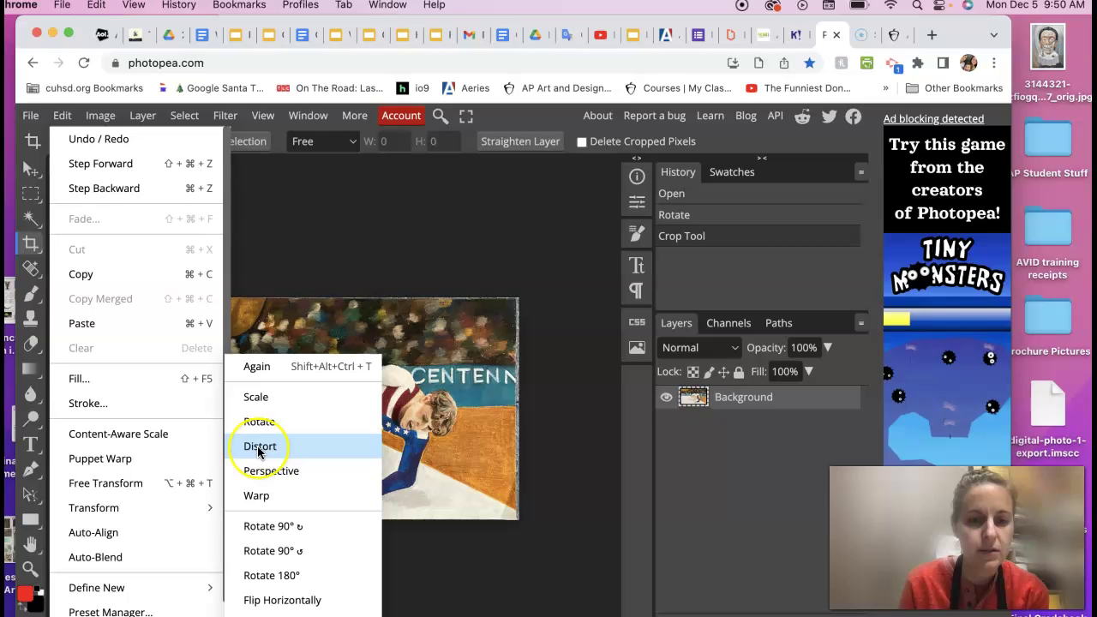
left_click(259, 451)
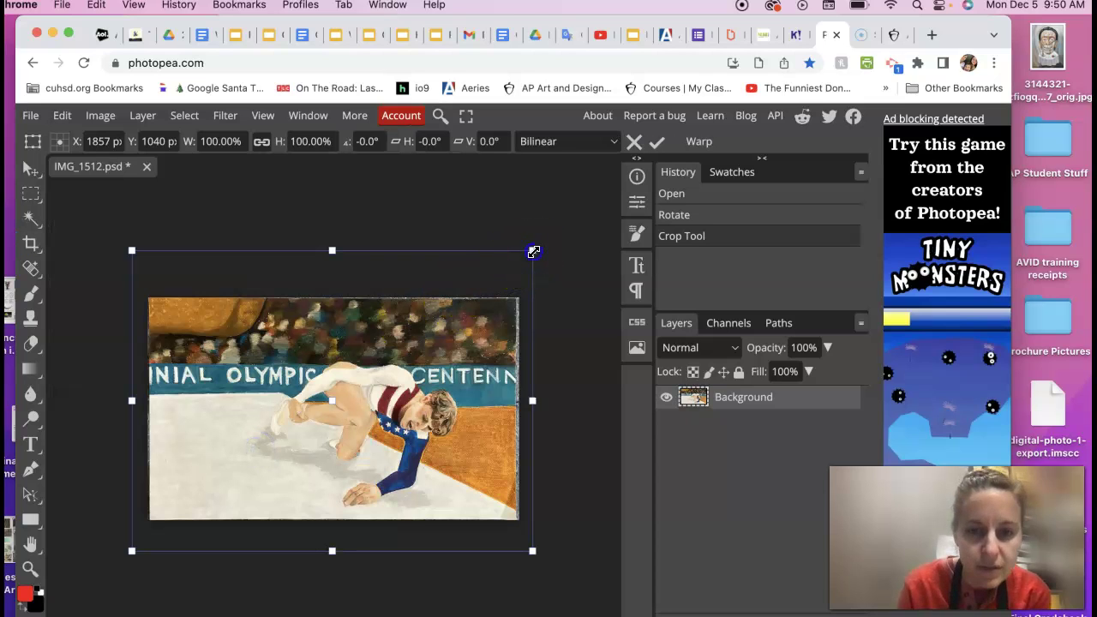
left_click_drag(533, 251, 542, 242)
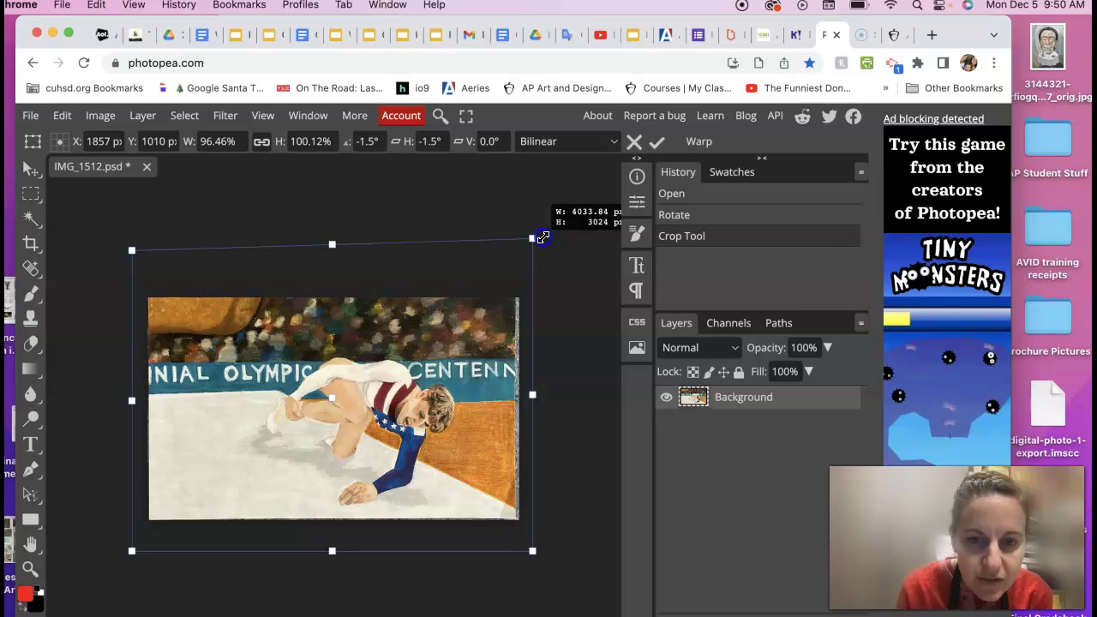
mouse_move(543, 238)
left_mouse_down()
mouse_move(558, 230)
mouse_move(549, 215)
left_mouse_up()
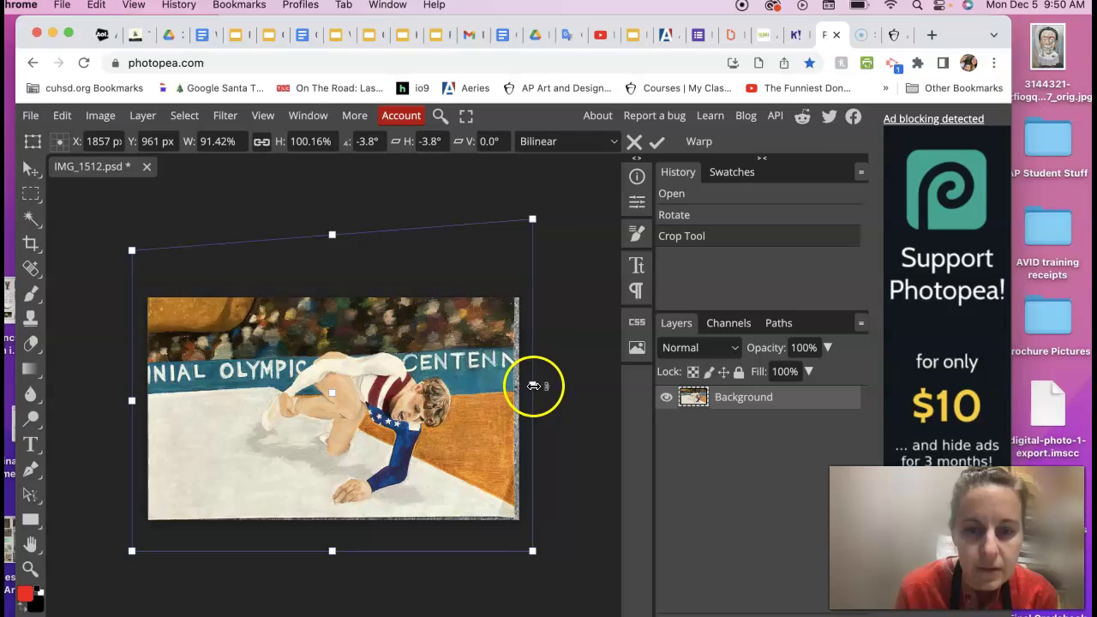
left_click_drag(546, 386, 545, 385)
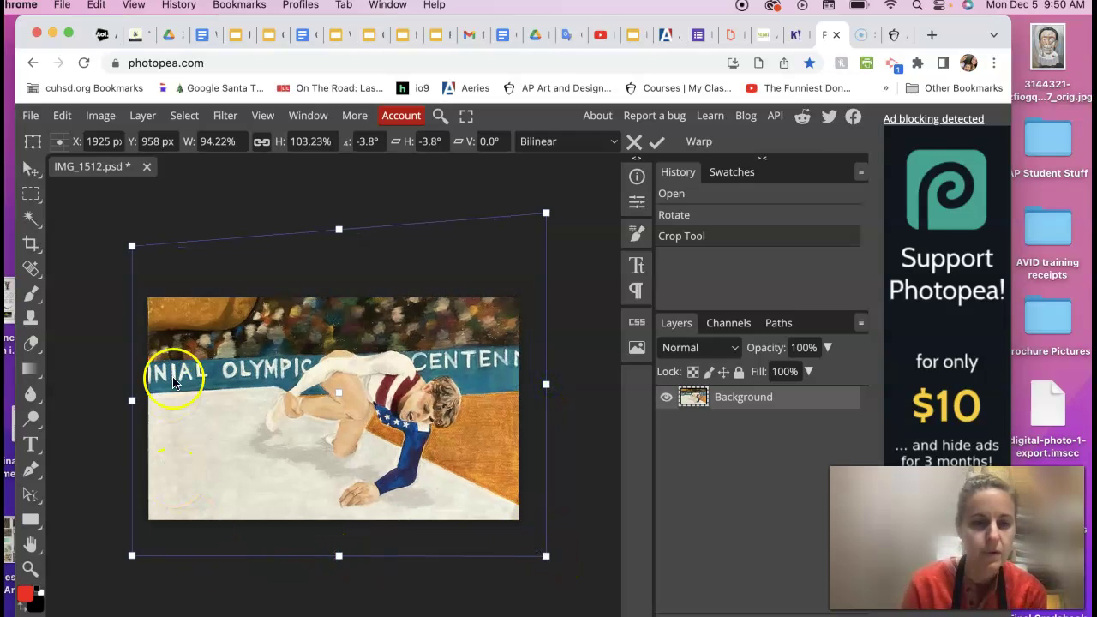
left_click_drag(133, 247, 128, 242)
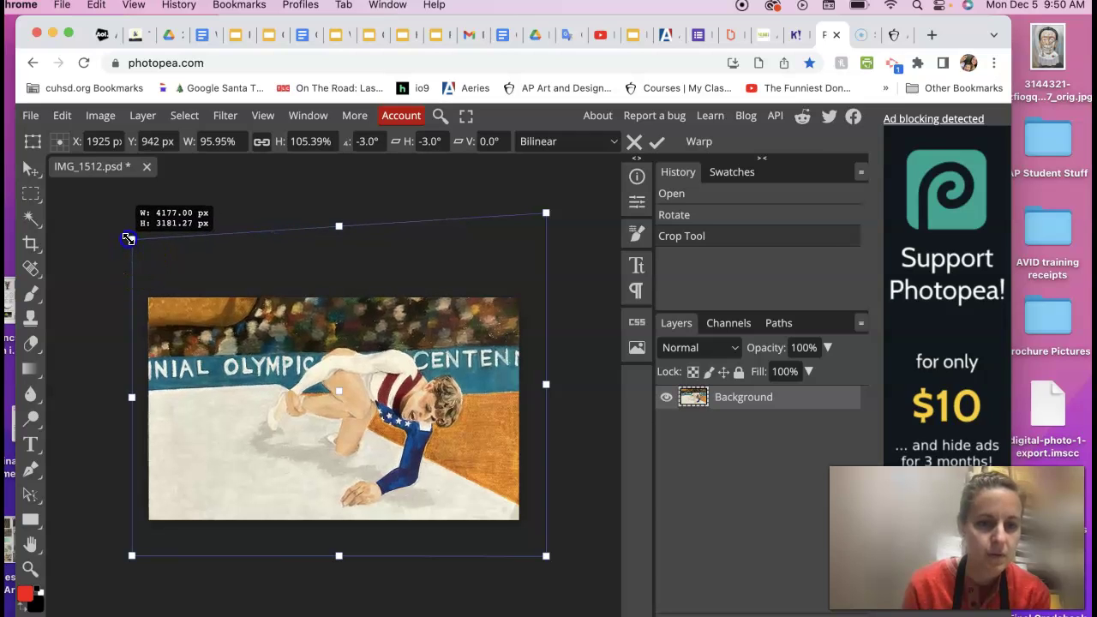
left_click_drag(128, 240, 132, 238)
left_click_drag(131, 556, 126, 555)
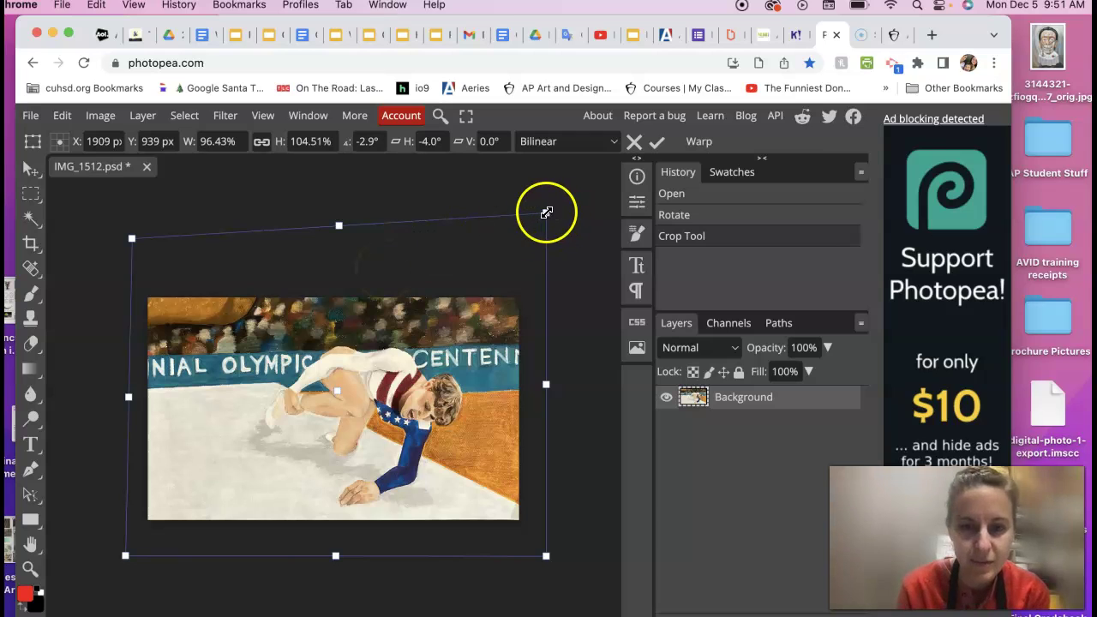
left_click_drag(547, 213, 546, 240)
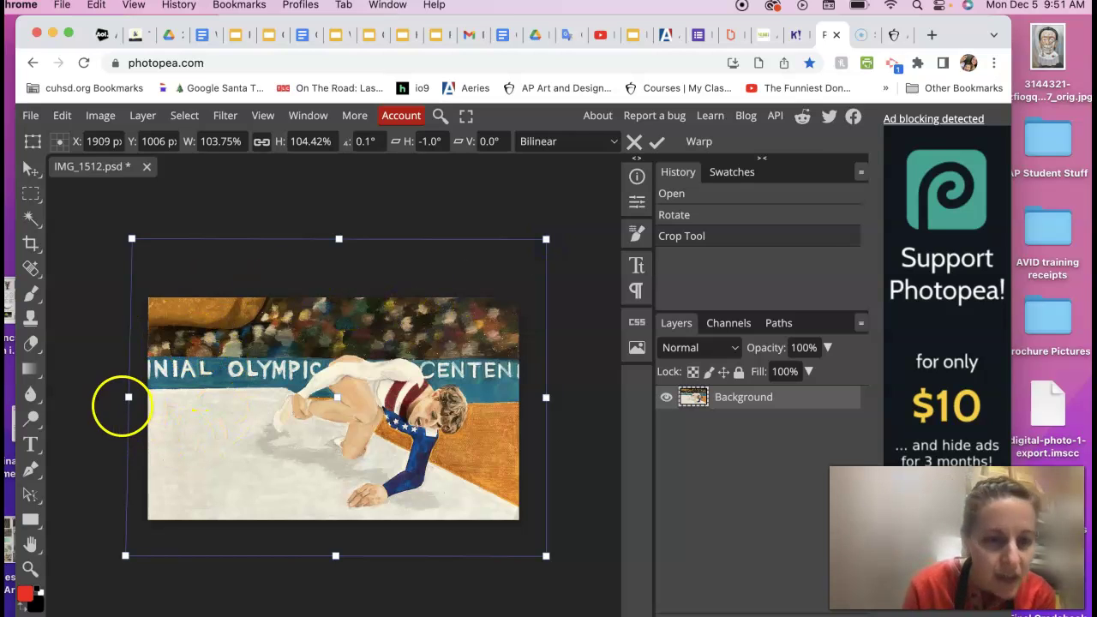
left_click_drag(130, 399, 125, 399)
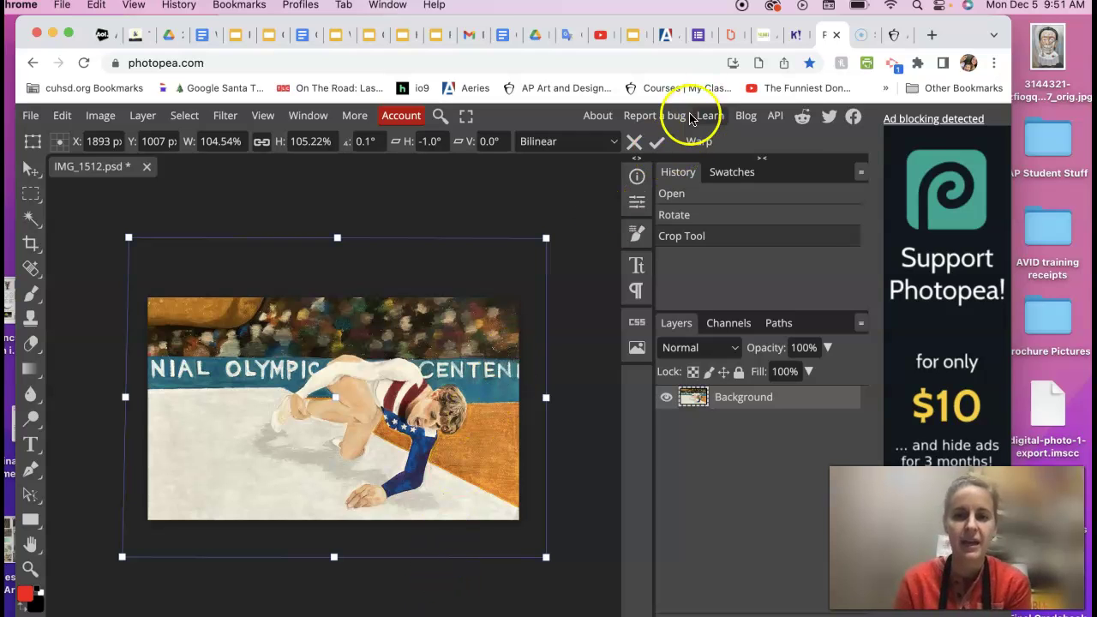
Commit the distortion and crop the stretched edges back to the canvas.
left_click(657, 145)
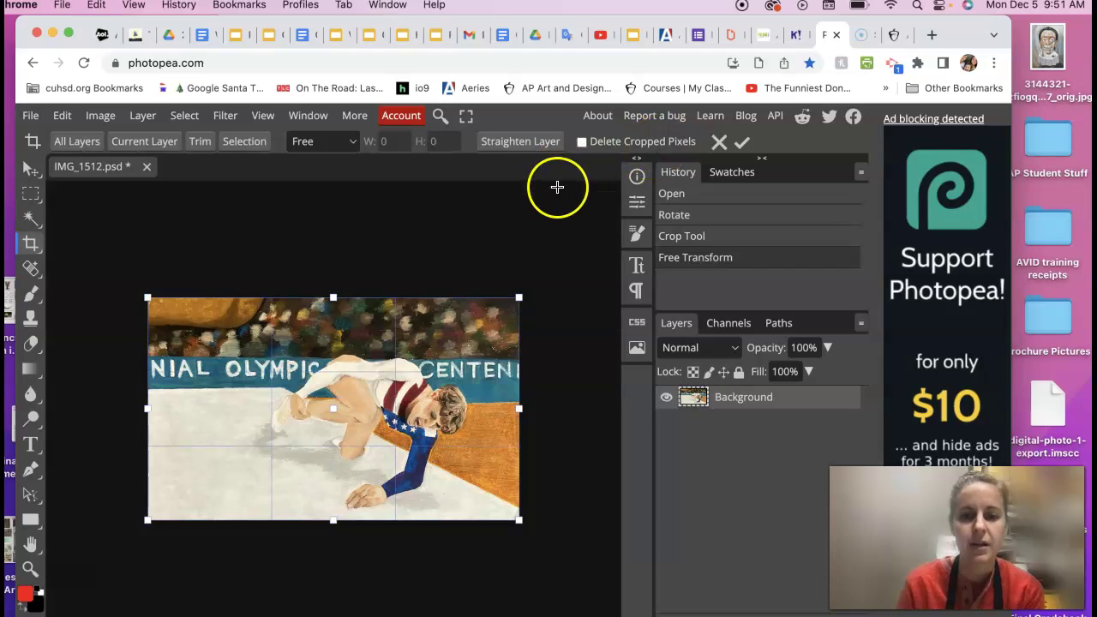
left_click(742, 143)
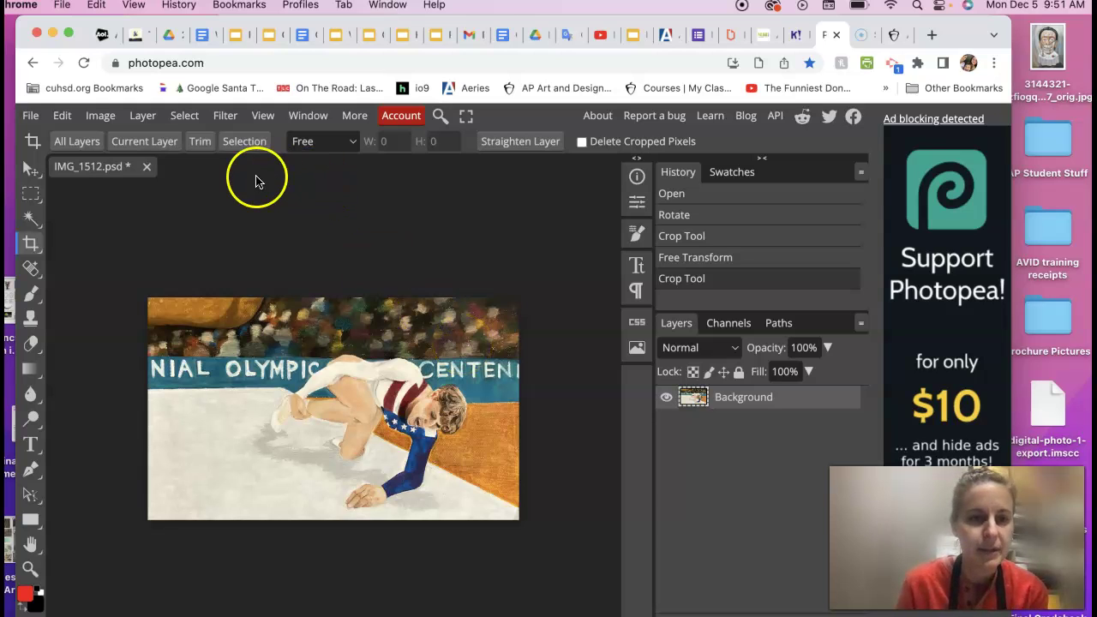
Add a Curves adjustment layer with raised highlights and lowered shadows for more contrast.
left_click(142, 117)
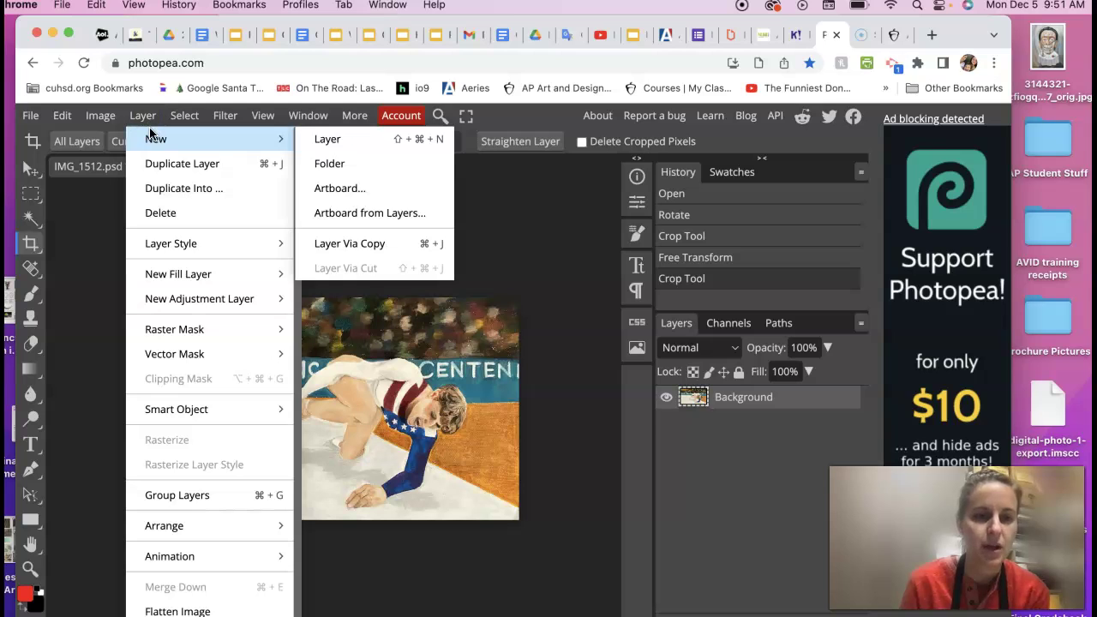
left_click(85, 267)
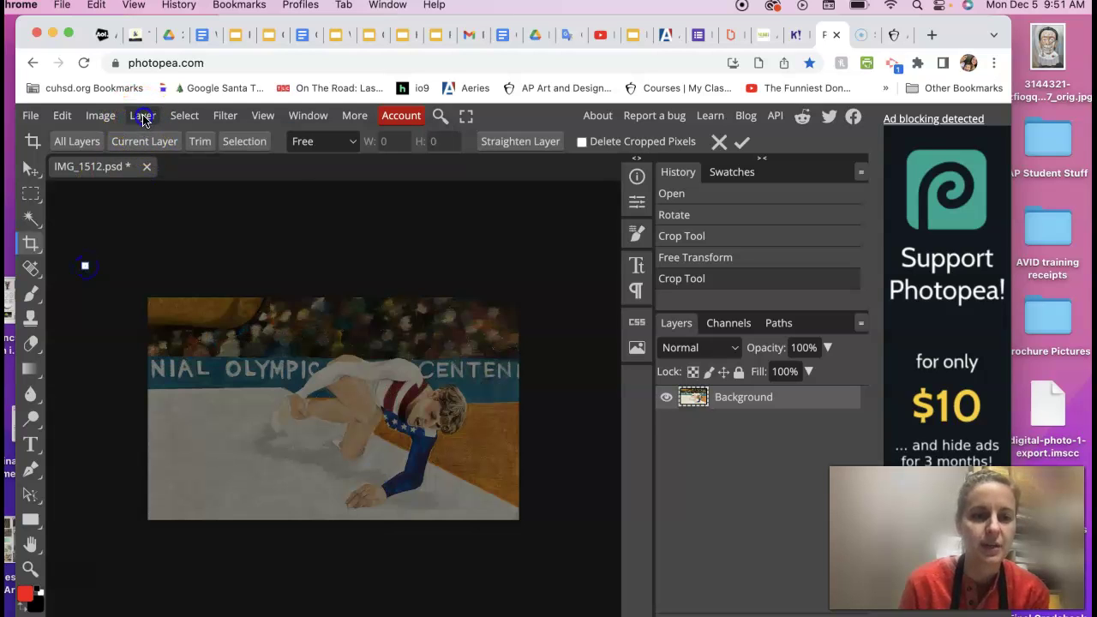
left_click(142, 116)
mouse_move(199, 298)
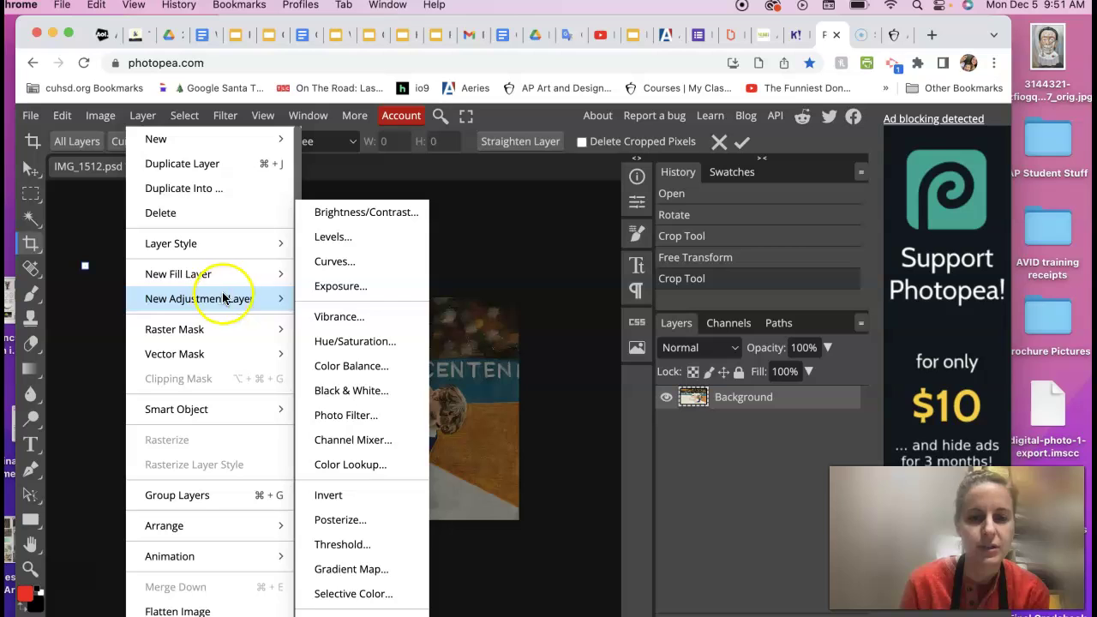
left_click(341, 269)
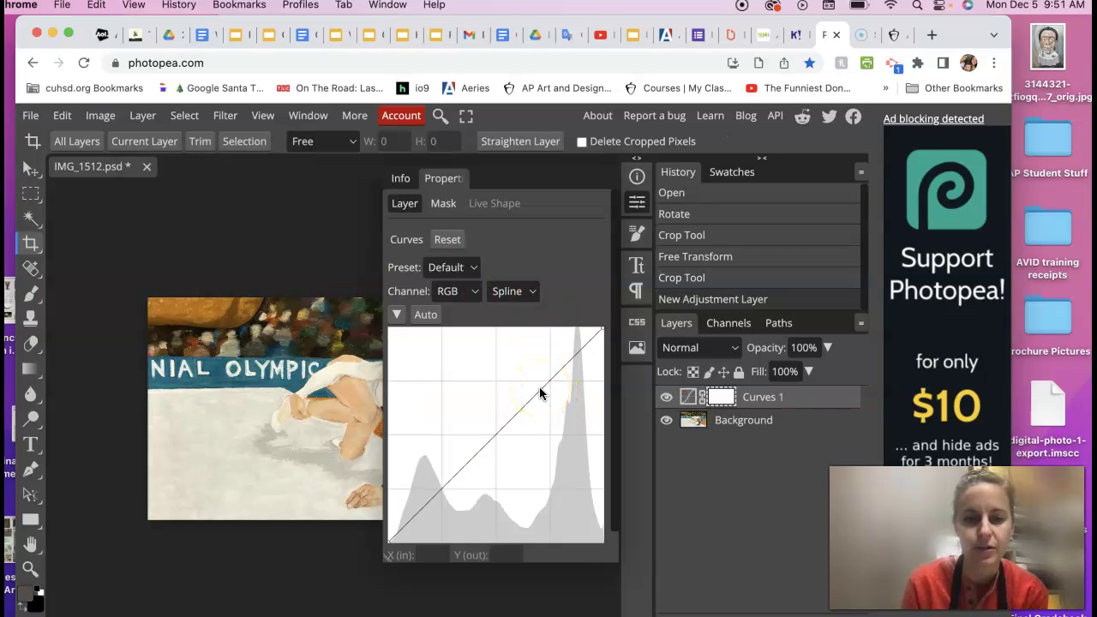
left_click_drag(539, 388, 537, 386)
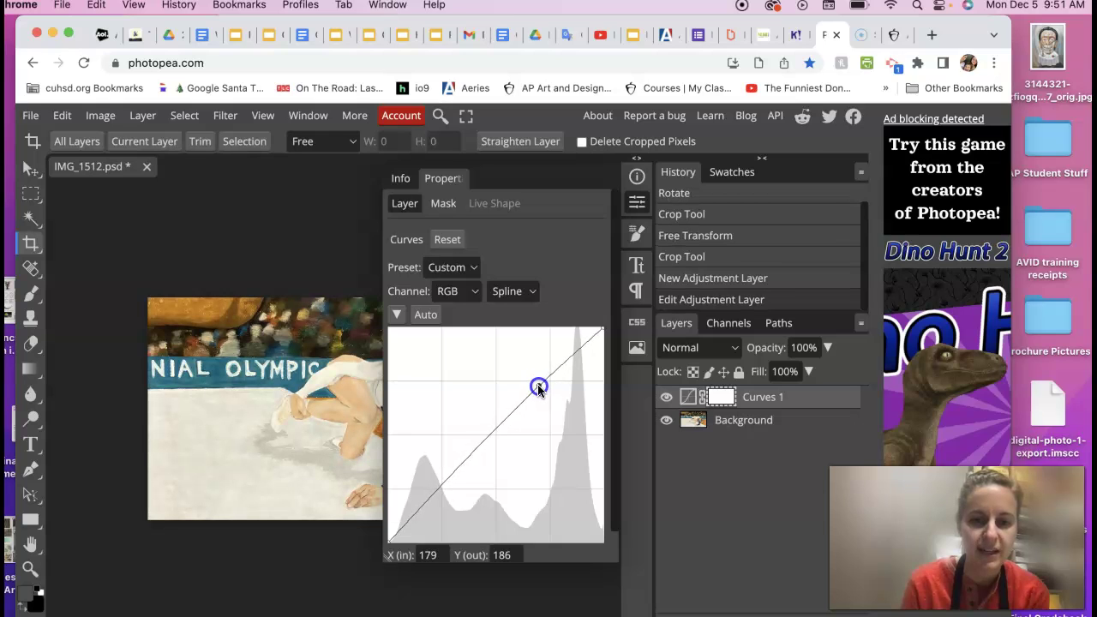
left_click(468, 455)
left_click_drag(470, 455, 474, 458)
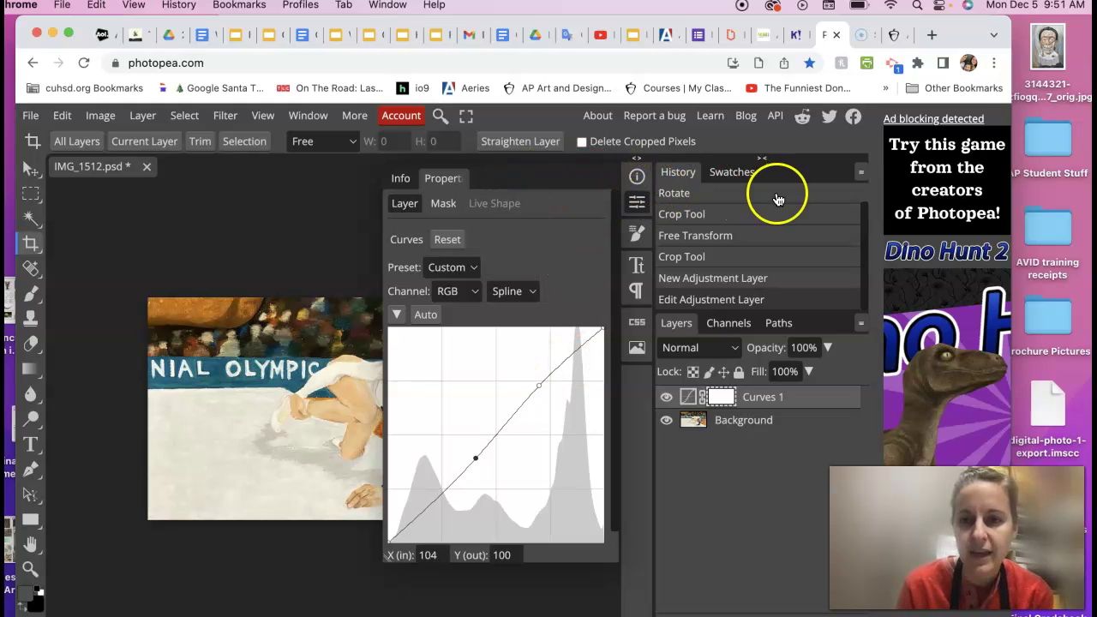
Add an upper-tone curve point near 181/181, nudge it up, and close Properties.
left_click(637, 205)
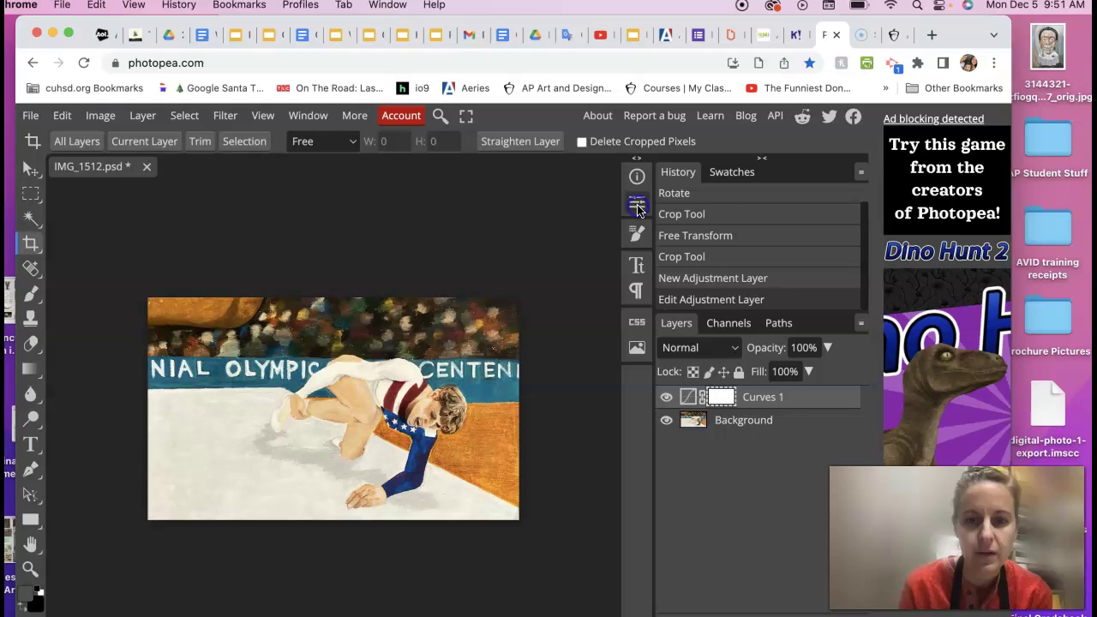
left_click(637, 206)
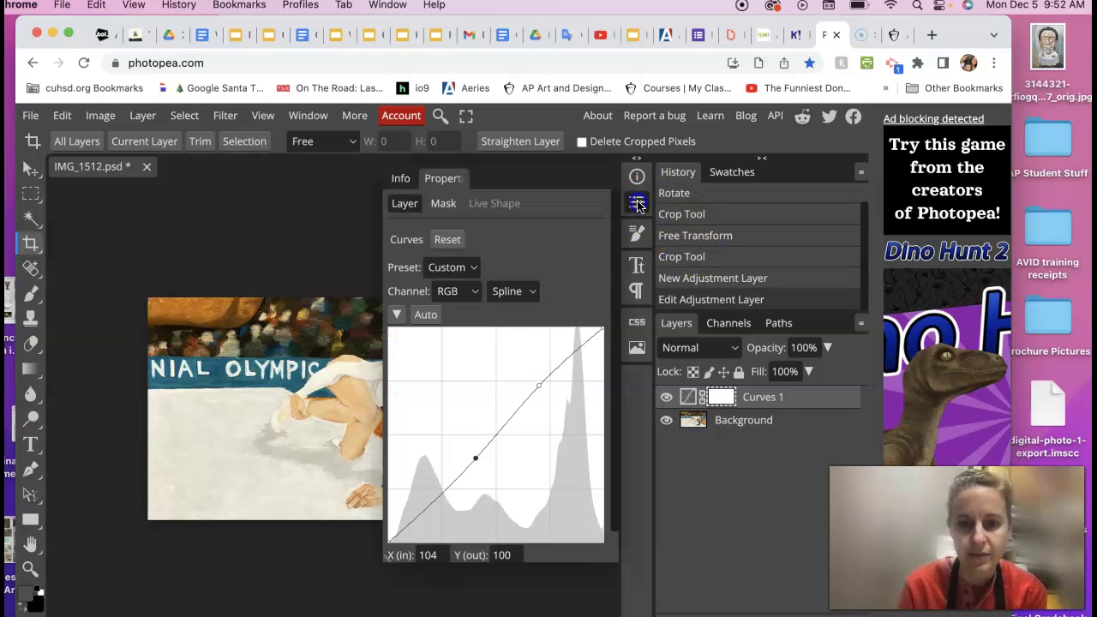
left_click(539, 389)
left_click_drag(540, 392, 540, 391)
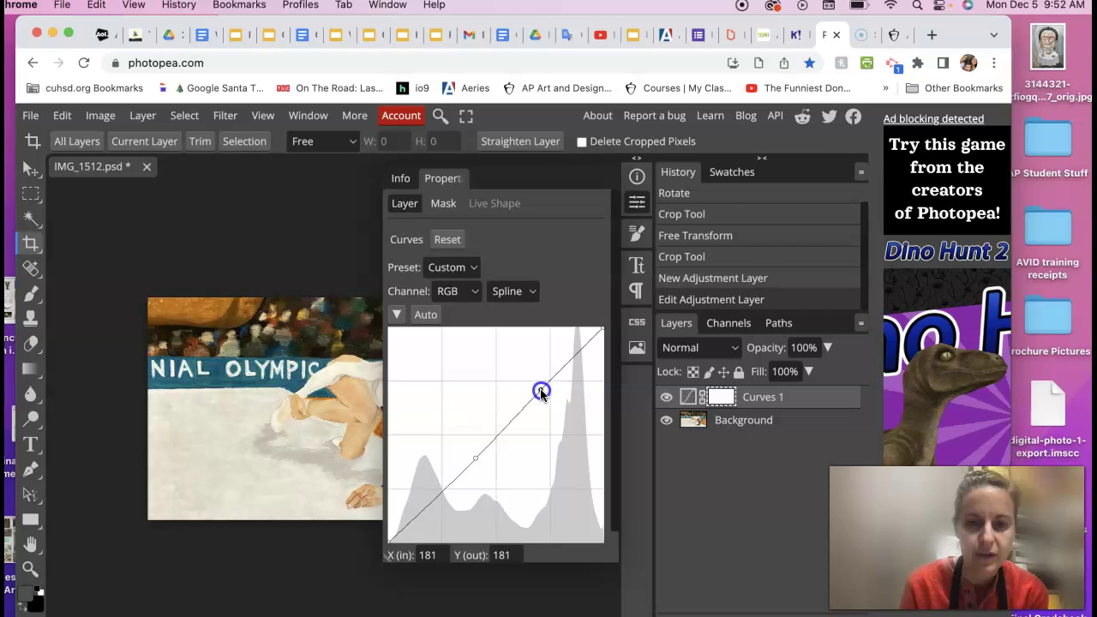
left_click(637, 204)
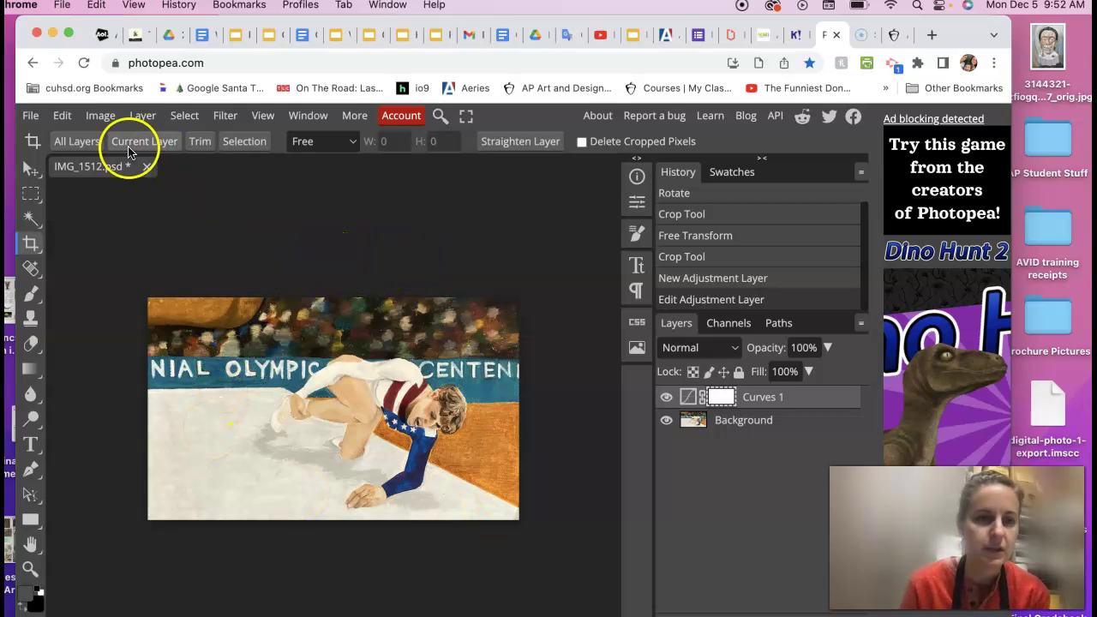
Resize the image in Image Size with width 780 and resolution 300 DPI.
left_click(101, 116)
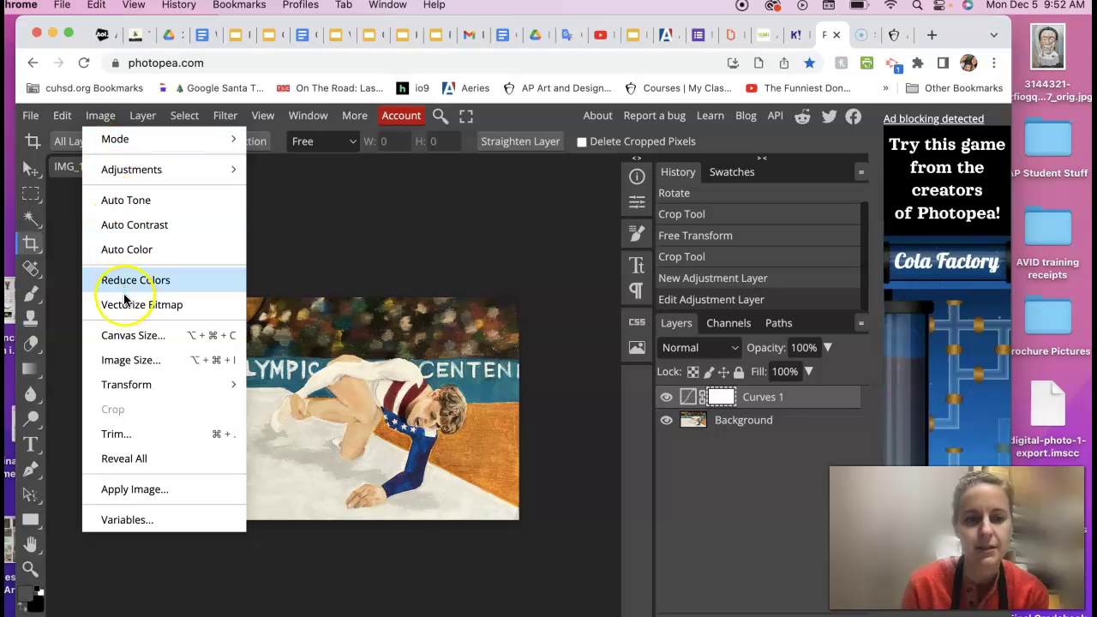
left_click(126, 362)
type("780")
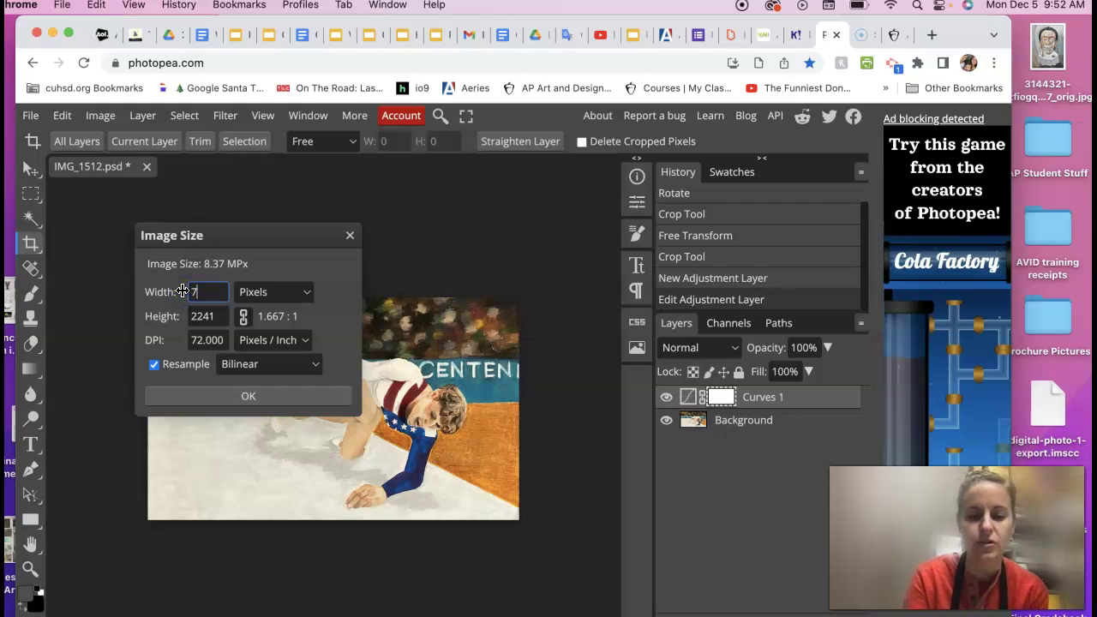
key("Return")
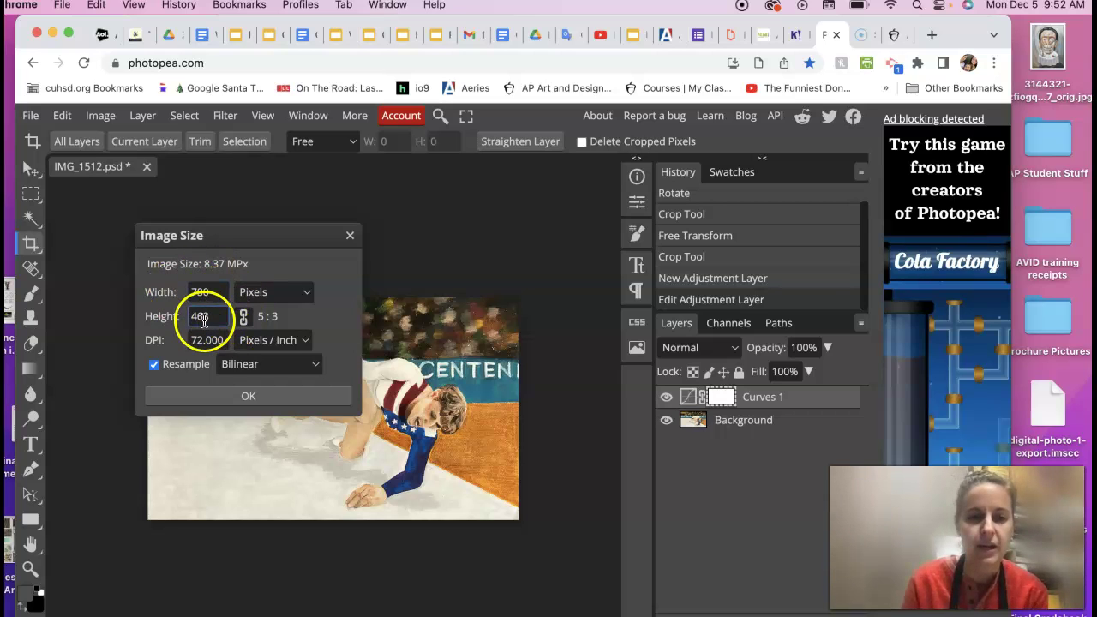
left_click(223, 341)
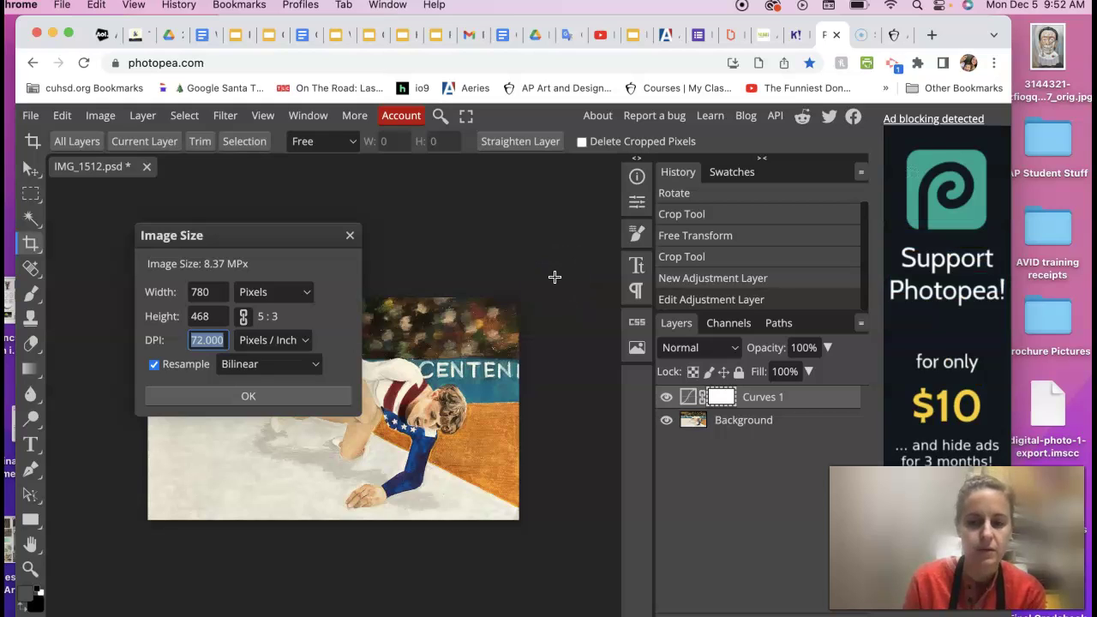
left_click(487, 354)
type("300")
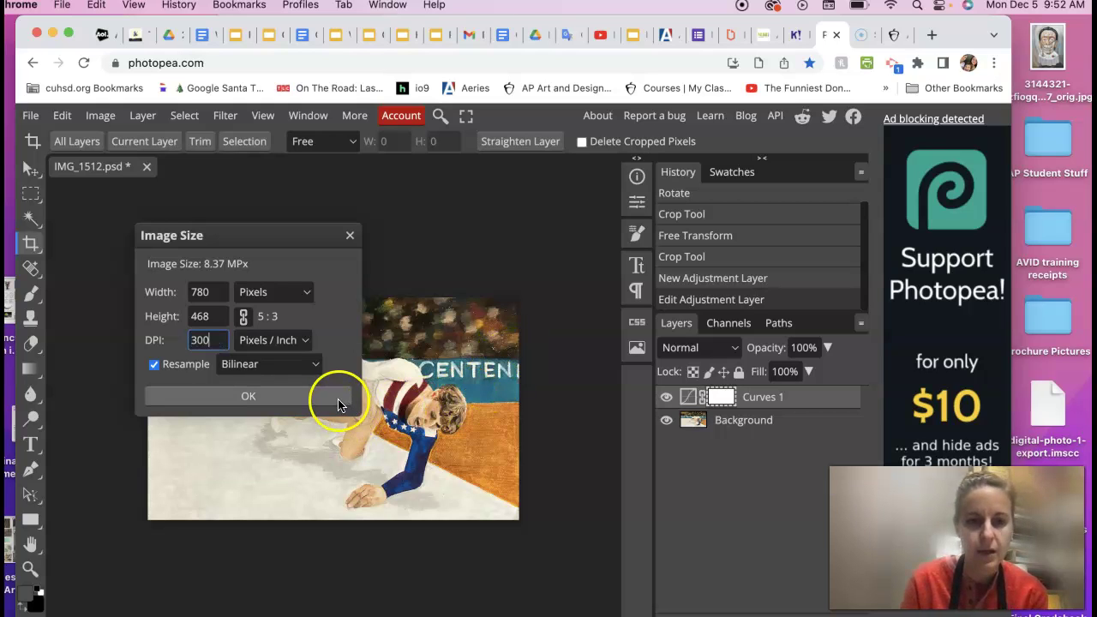
key("Return")
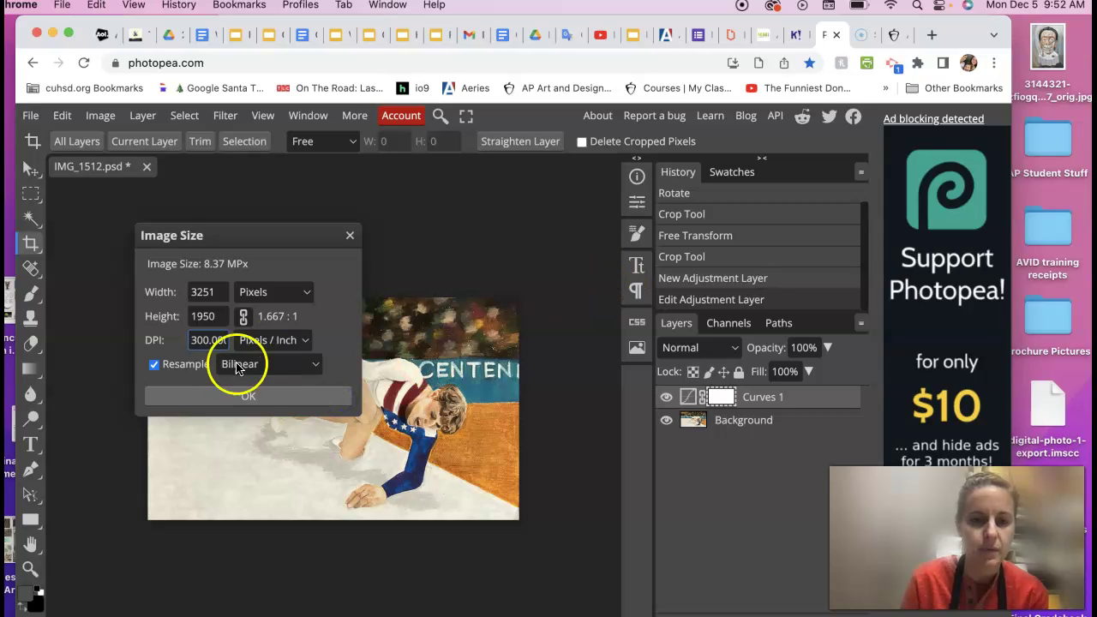
left_click(251, 395)
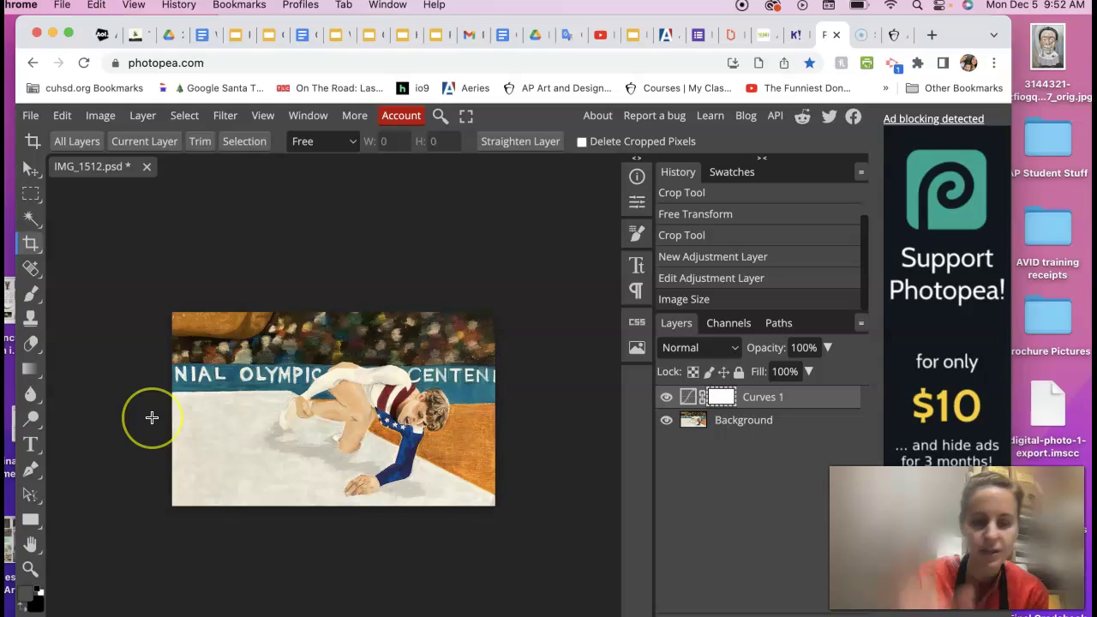
Zoom in on the painting with the Zoom tool and pan it into view.
left_click(23, 566)
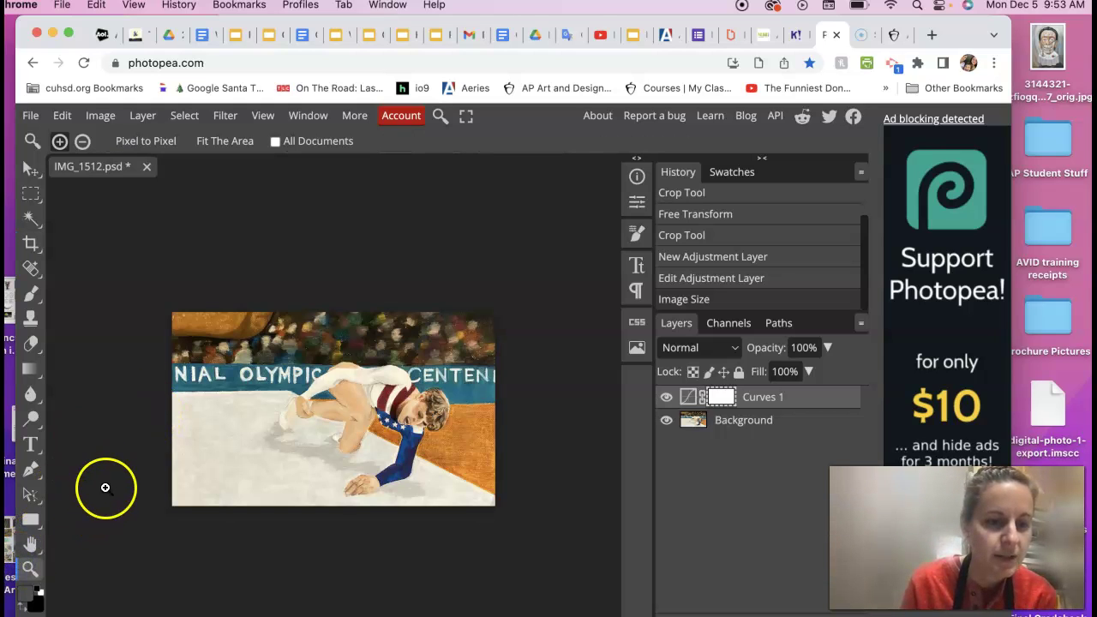
left_click(343, 363)
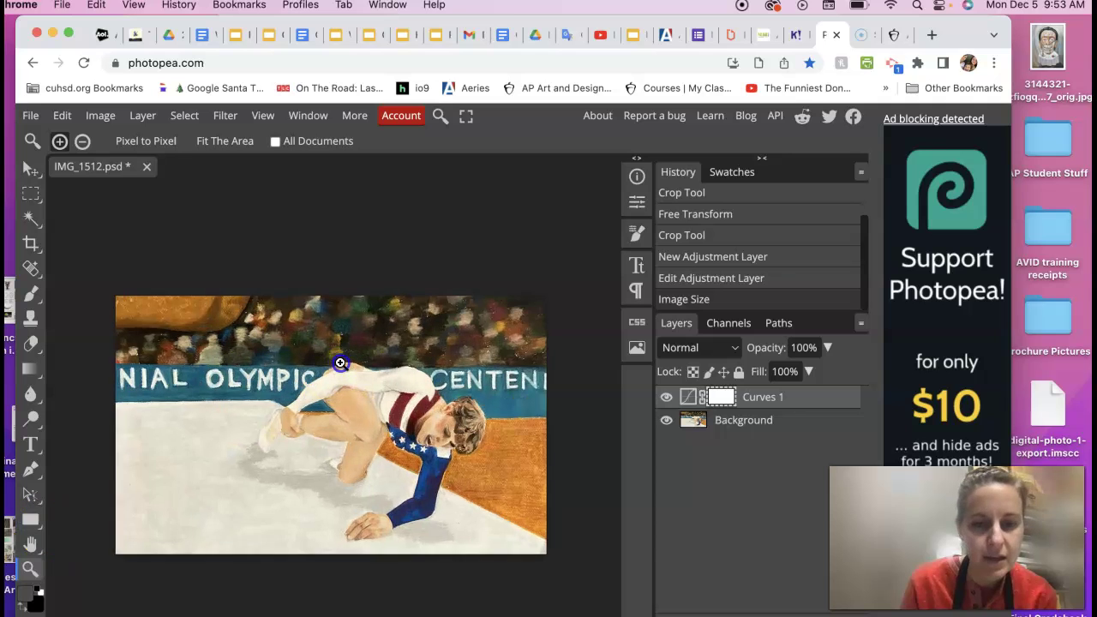
scroll(342, 396, "down", 2)
scroll(341, 399, "right", 2)
scroll(341, 400, "left", 3)
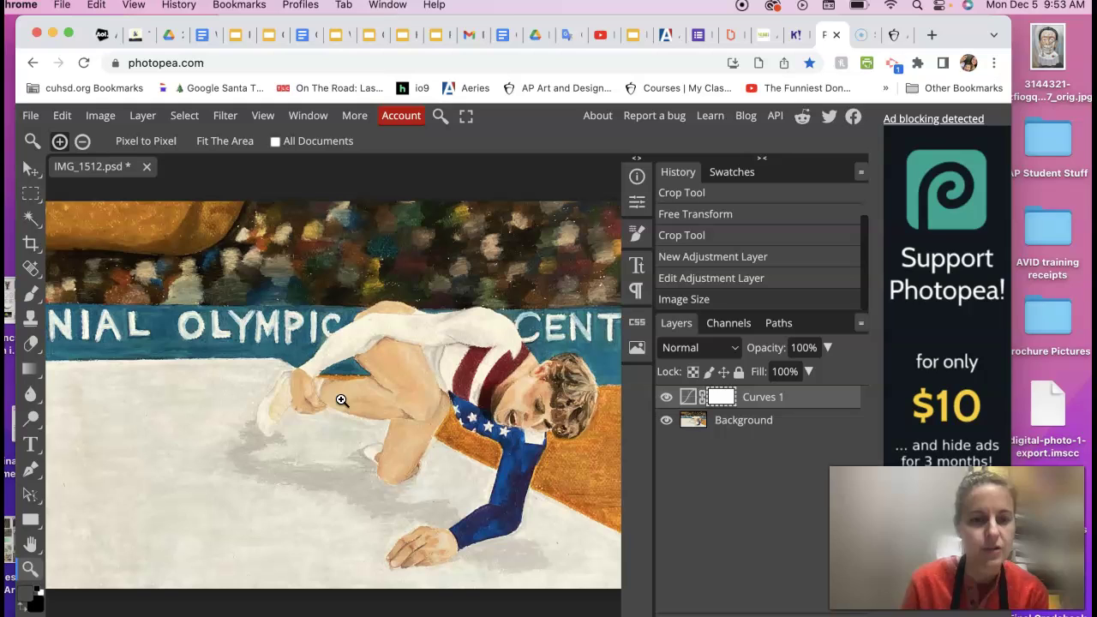
left_click_drag(289, 420, 223, 170)
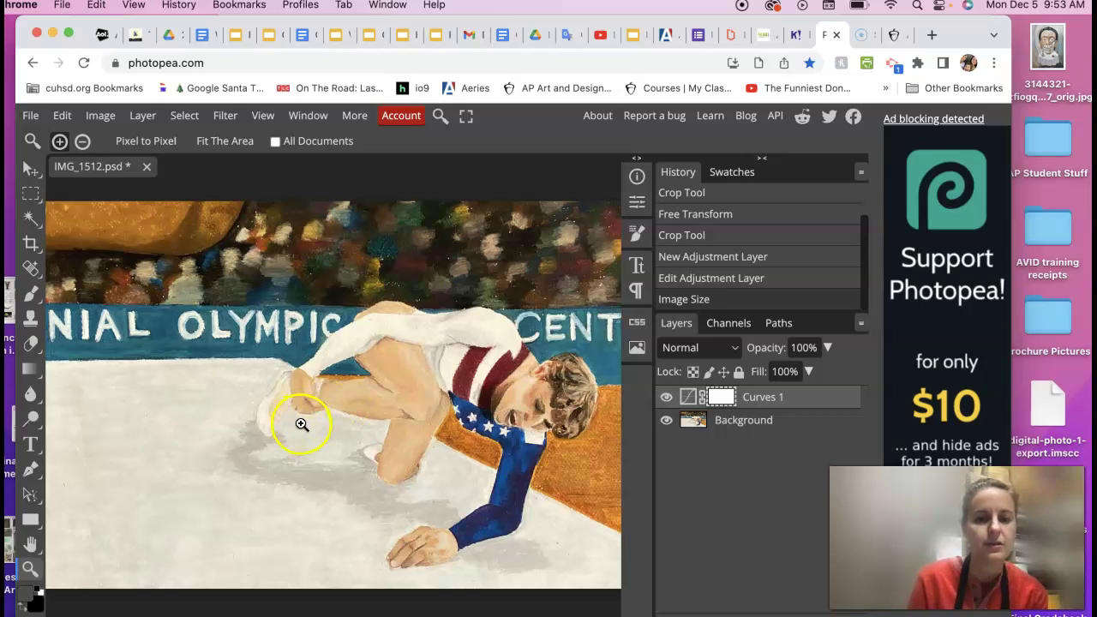
Open the JPG export dialog showing 3251 × 1950 pixels and select the Name field.
left_click(32, 117)
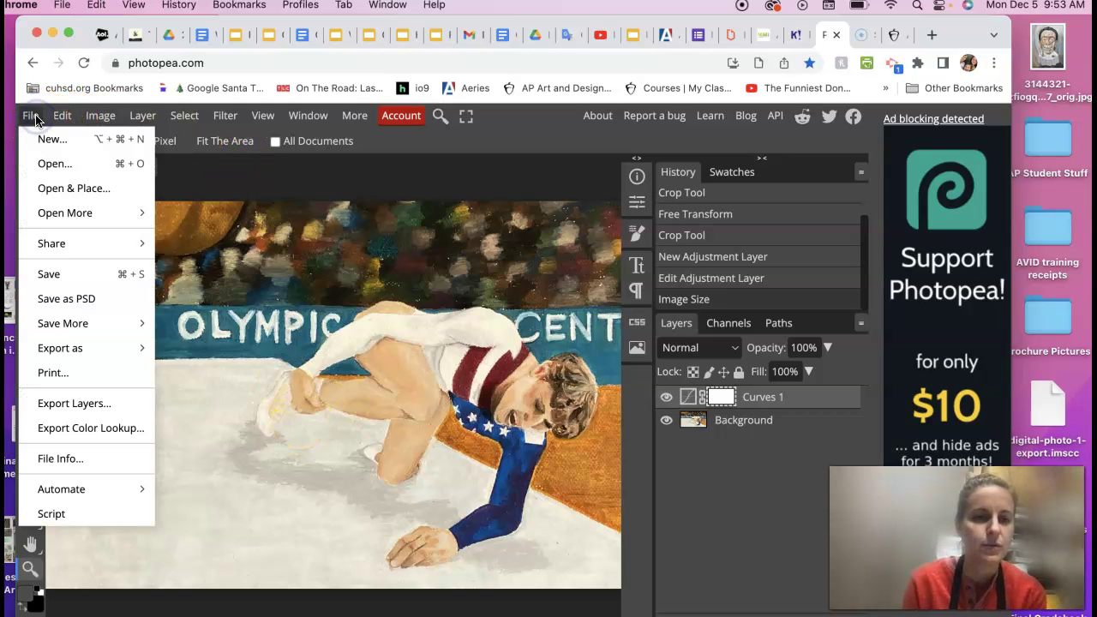
mouse_move(60, 348)
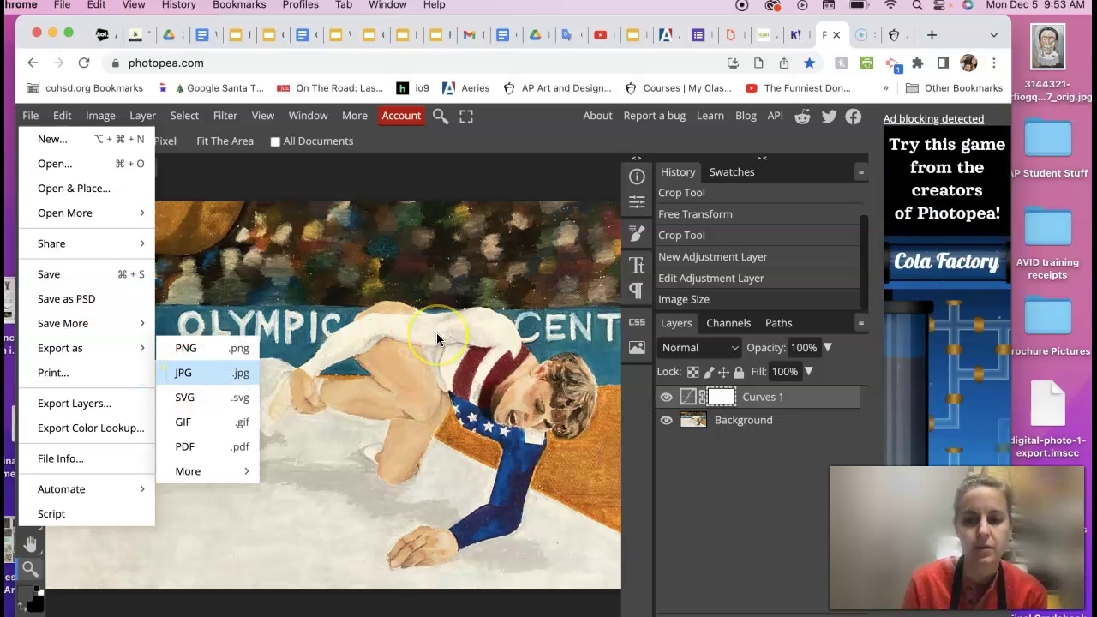
left_click(183, 371)
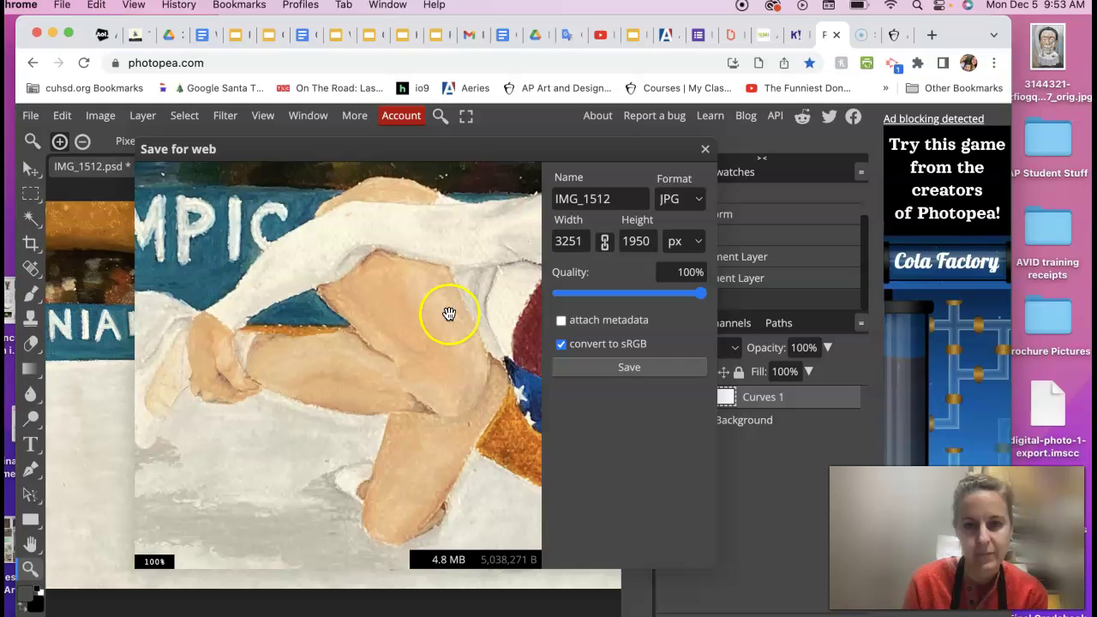
left_click_drag(611, 200, 511, 203)
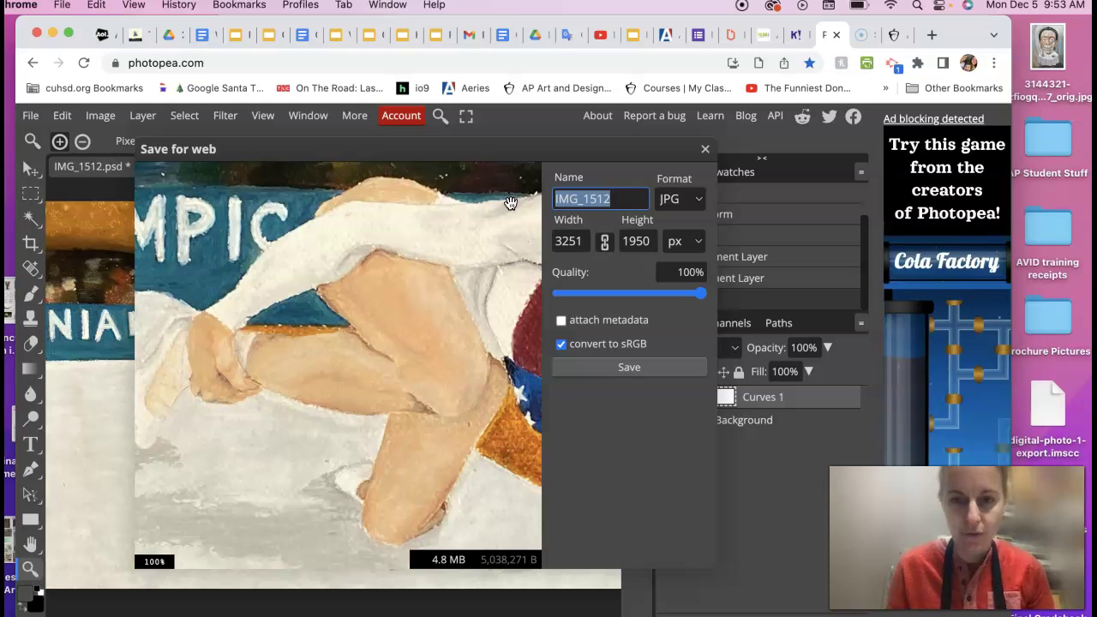
Close the export unsaved and change the Image Size resolution from 300 to 72 DPI for 780×468 pixels.
left_click(705, 152)
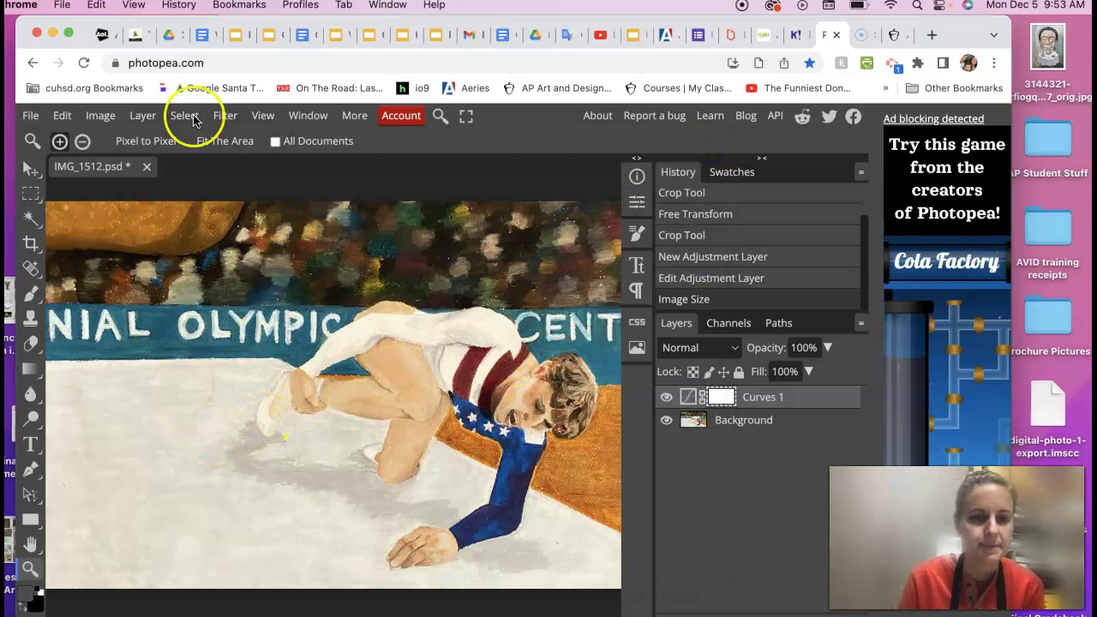
left_click(102, 118)
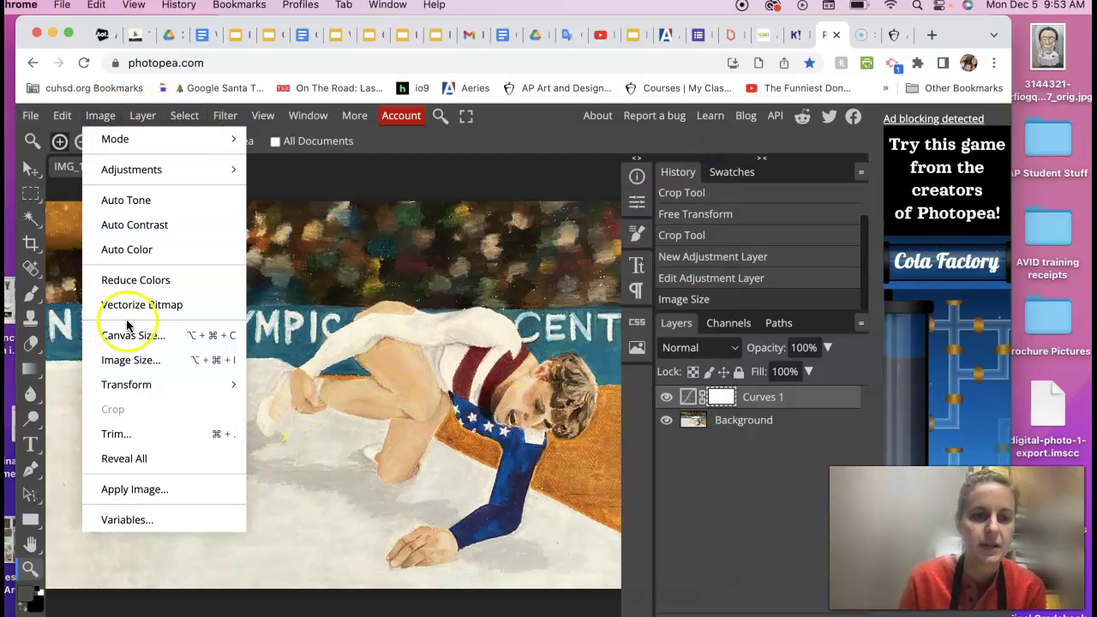
left_click(130, 363)
left_click(171, 344)
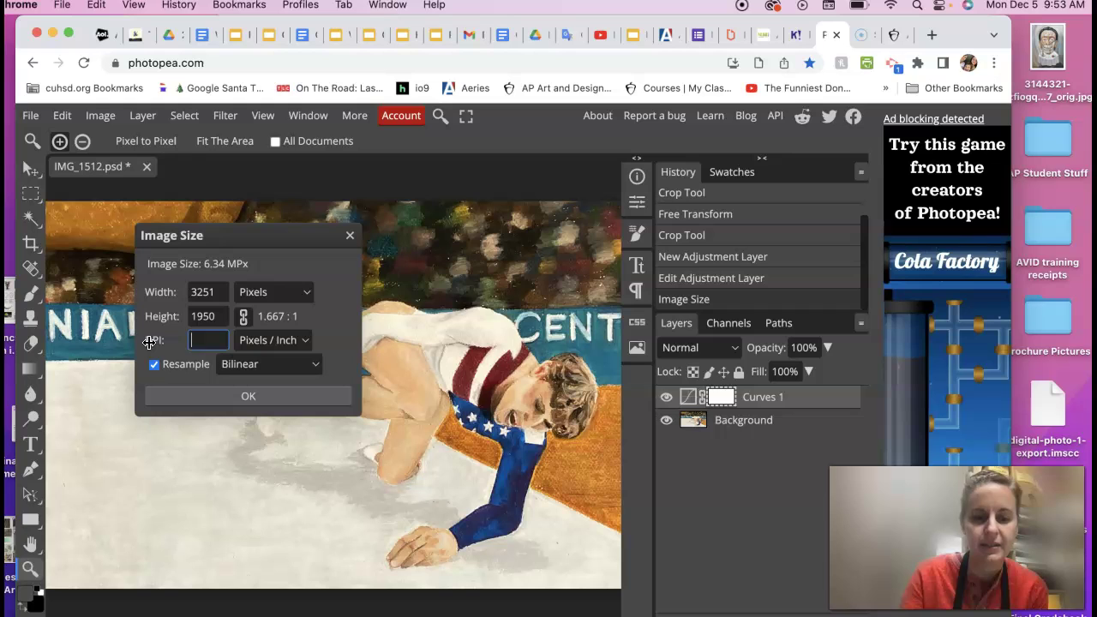
type("72")
left_click(222, 399)
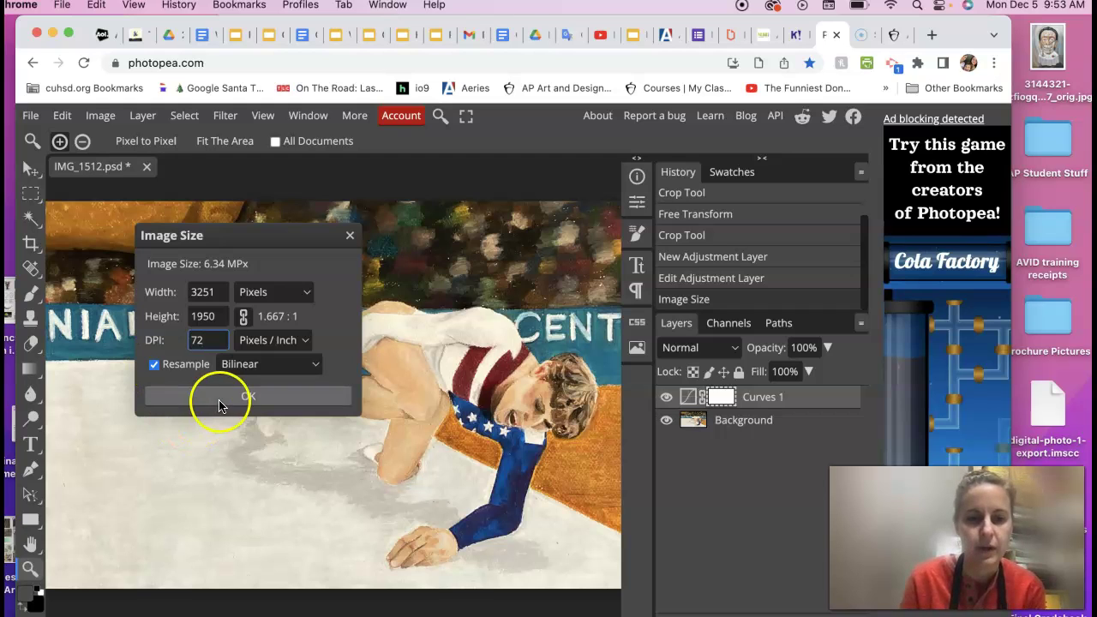
left_click(227, 399)
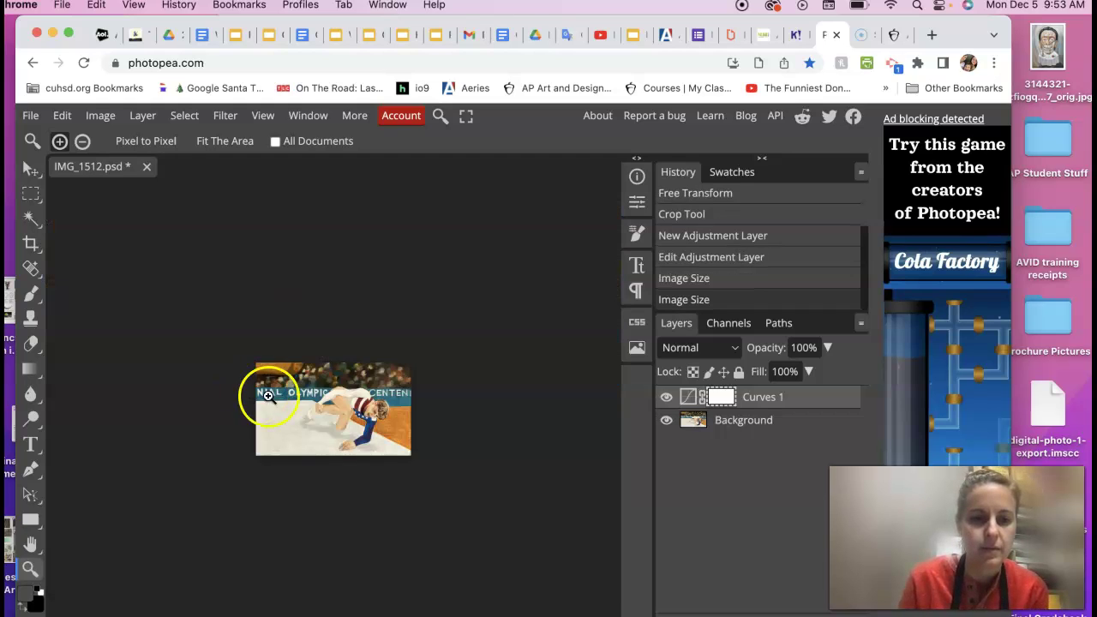
left_click(315, 420)
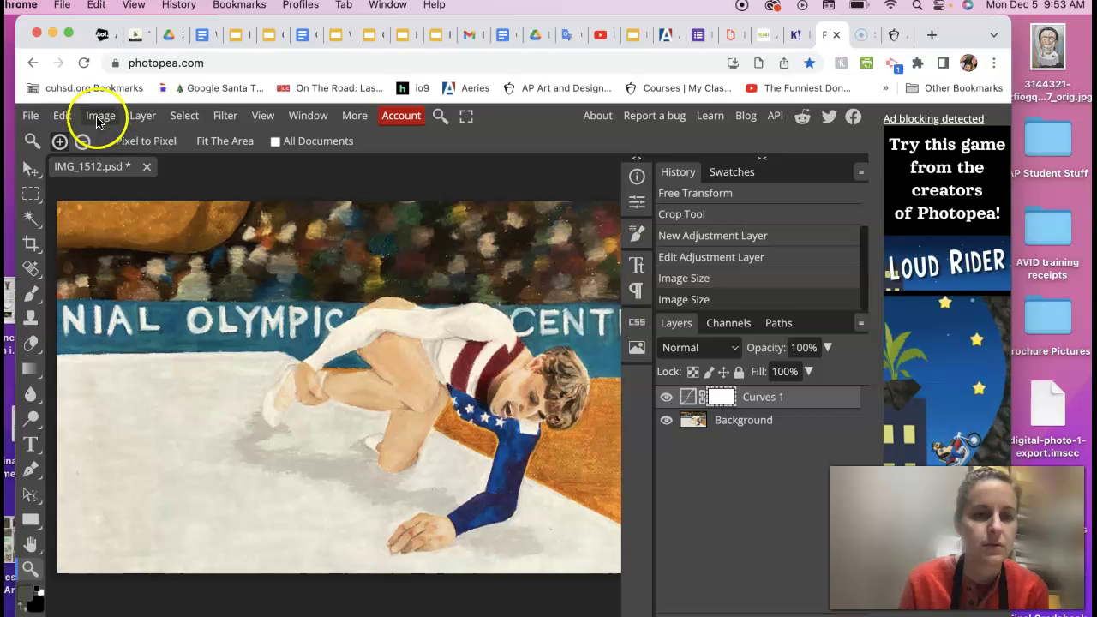
Start a JPG export of the 780×468 painting and select the default file name for renaming.
left_click(30, 116)
mouse_move(60, 348)
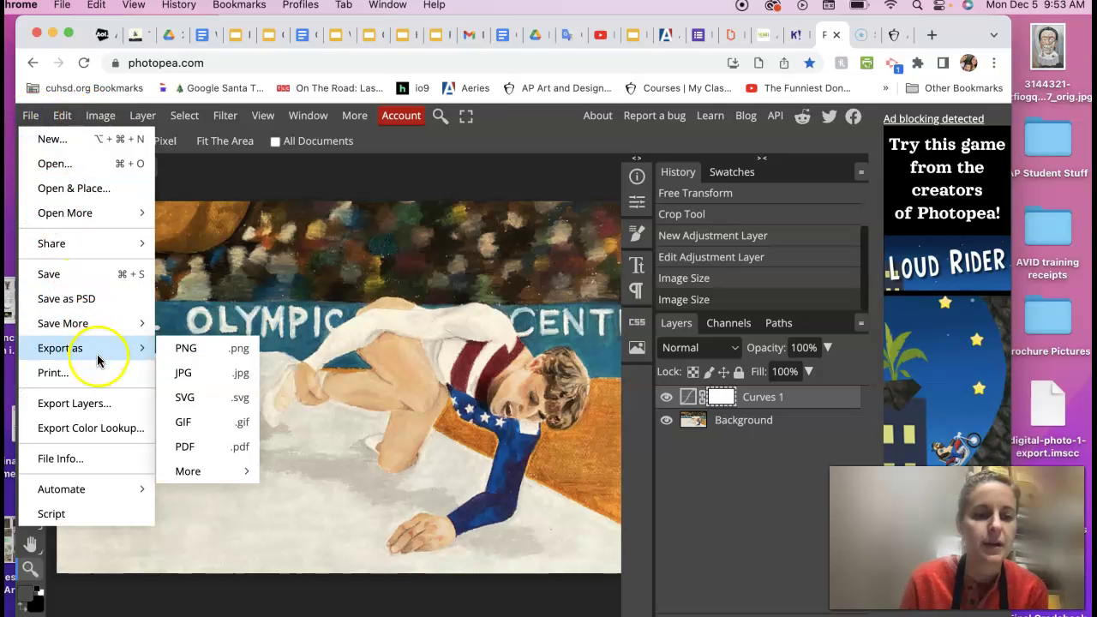
left_click(180, 372)
double_click(581, 201)
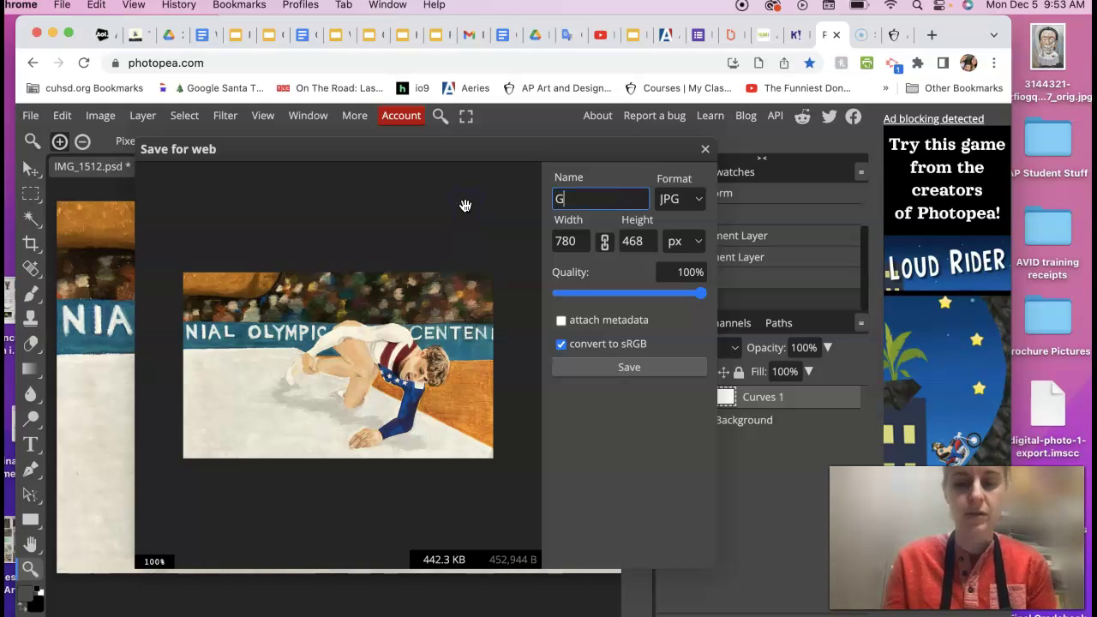